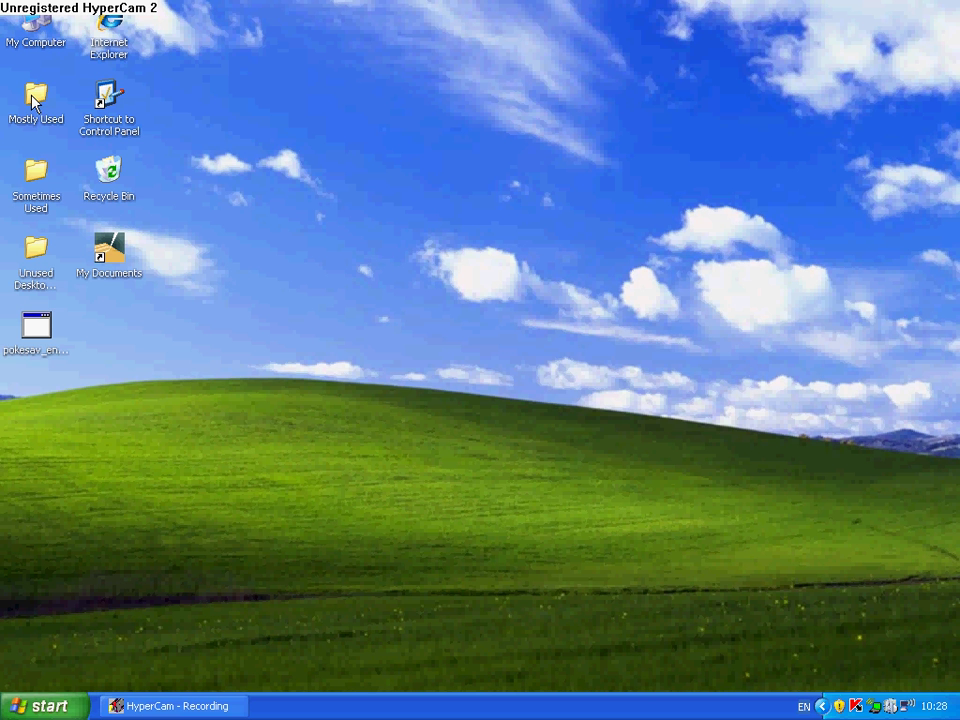
Look through the Games folder on removable disk E: for the Pokemon Diamond save file, and close the folder window.
{"action": "double_click", "coordinate": [35, 100]}
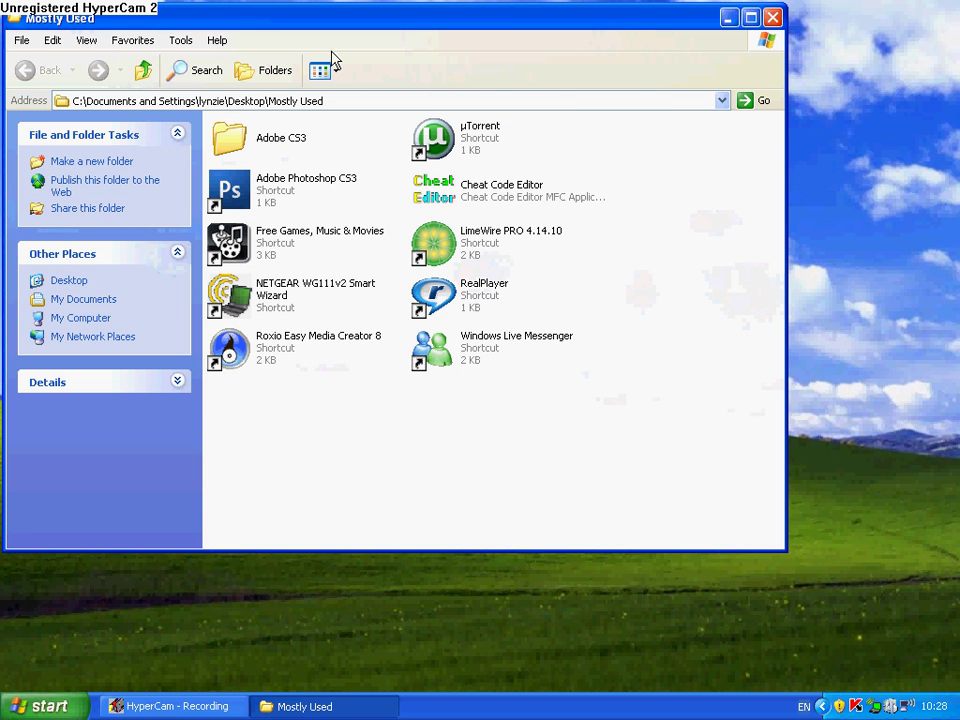
{"action": "left_click", "coordinate": [716, 102]}
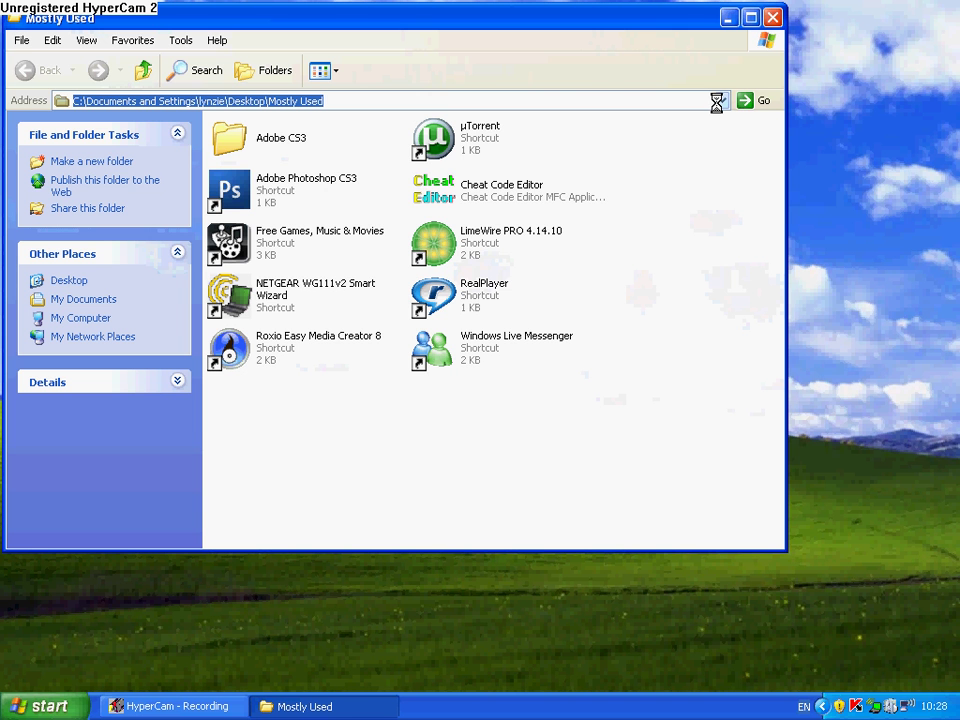
{"action": "left_click", "coordinate": [721, 101]}
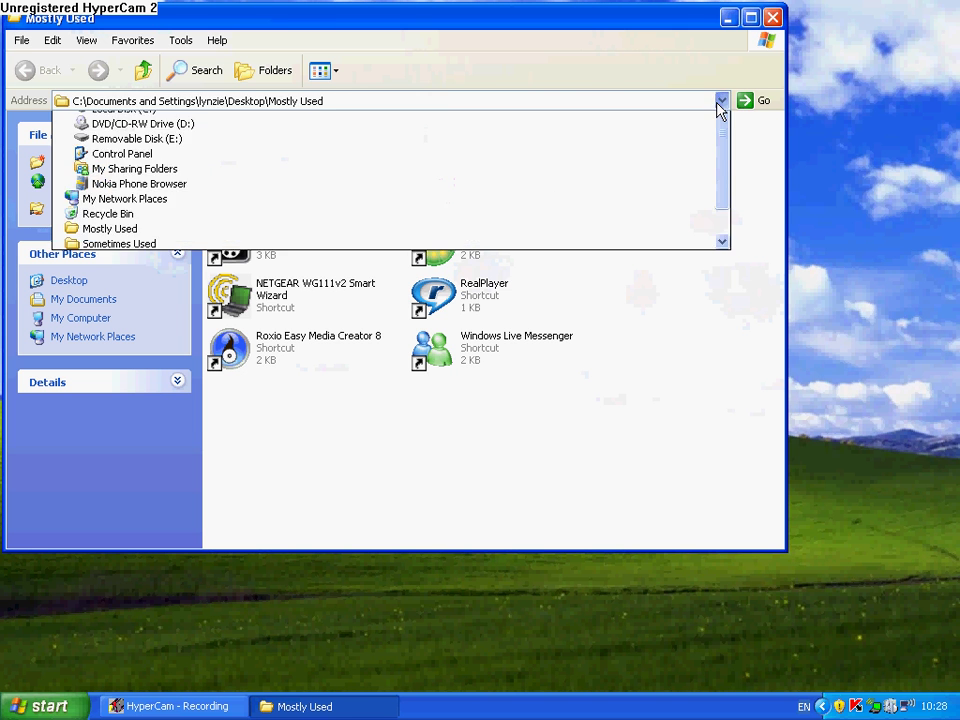
{"action": "left_click", "coordinate": [111, 209]}
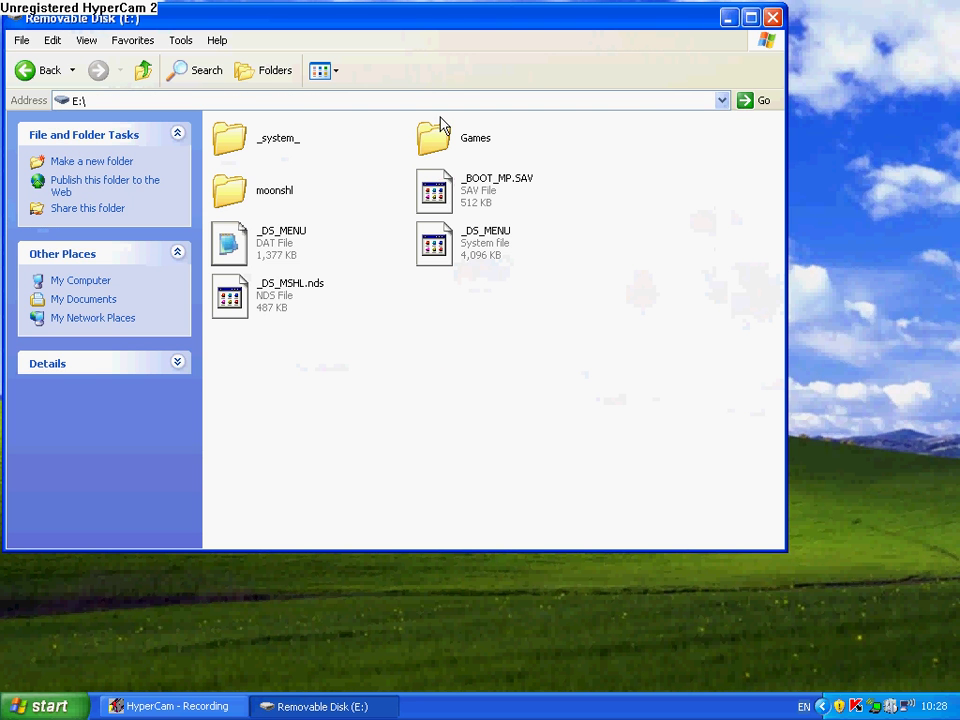
{"action": "double_click", "coordinate": [432, 137]}
{"action": "scroll", "coordinate": [778, 180], "scroll_direction": "down", "scroll_amount": 3}
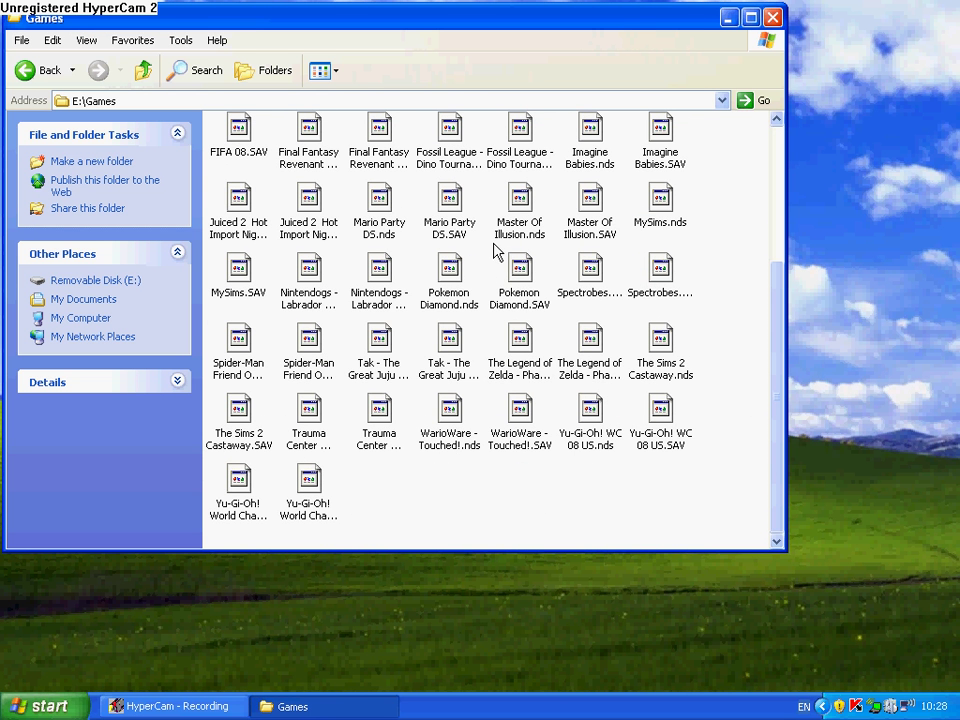
{"action": "left_click", "coordinate": [773, 17]}
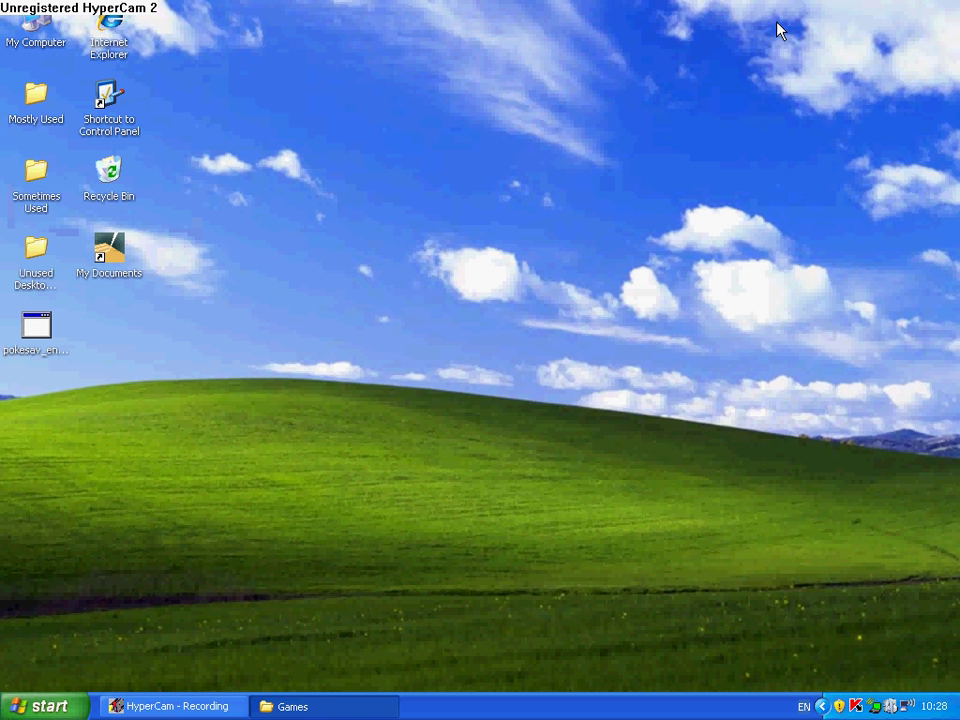
Launch Pokesav from the desktop and open the save file Pokemon Diamond.SAV from E:\Games.
{"action": "left_click", "coordinate": [37, 322]}
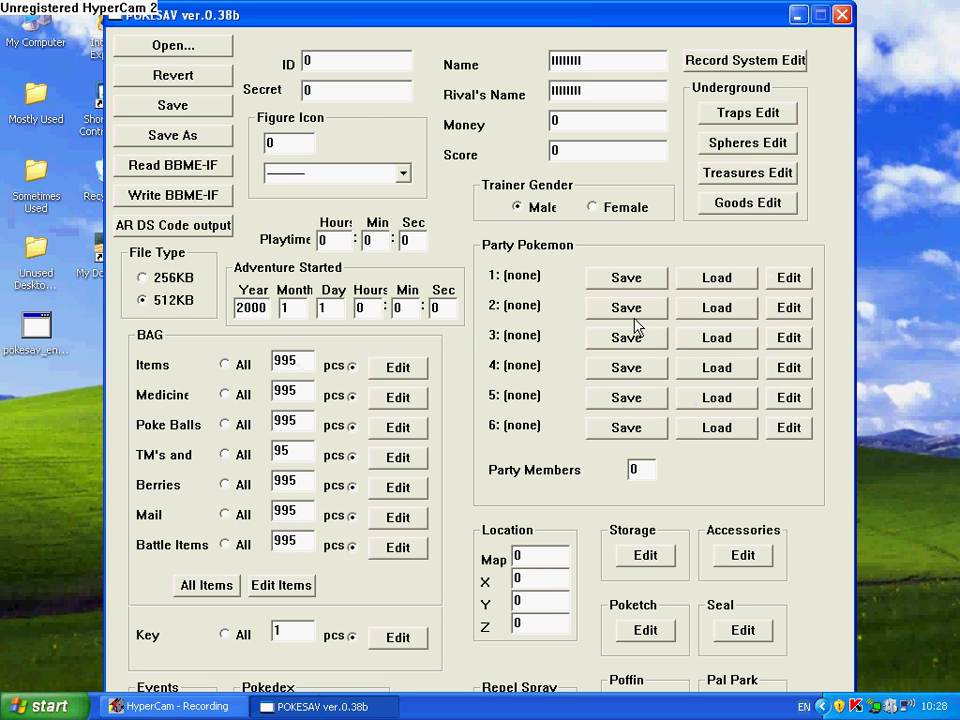
{"action": "left_click", "coordinate": [184, 46]}
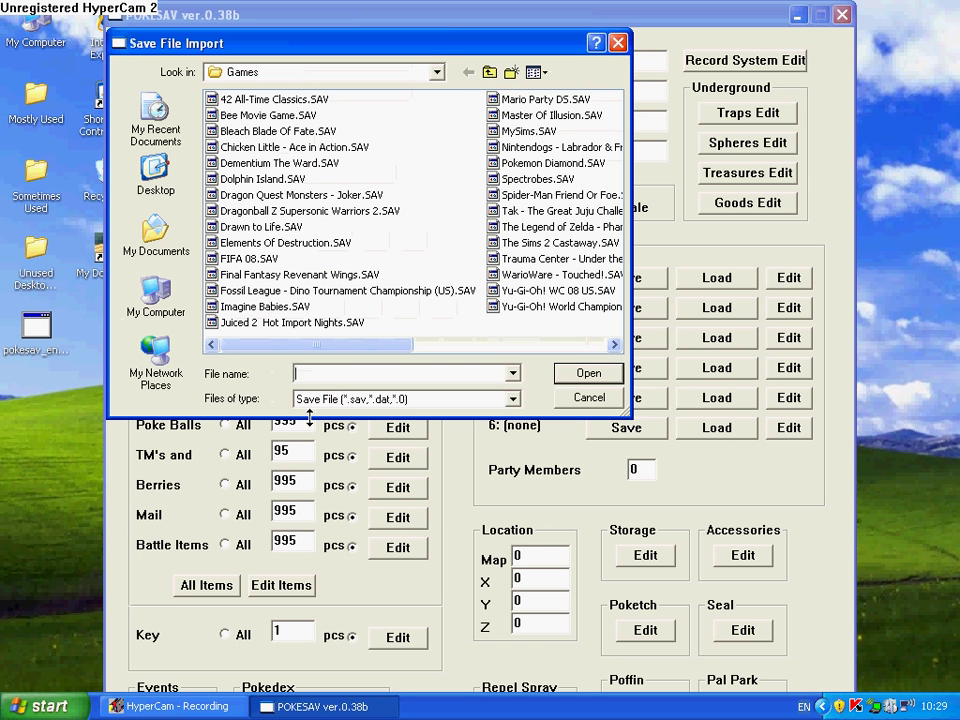
{"action": "left_click_drag", "start_coordinate": [330, 345], "coordinate": [443, 349]}
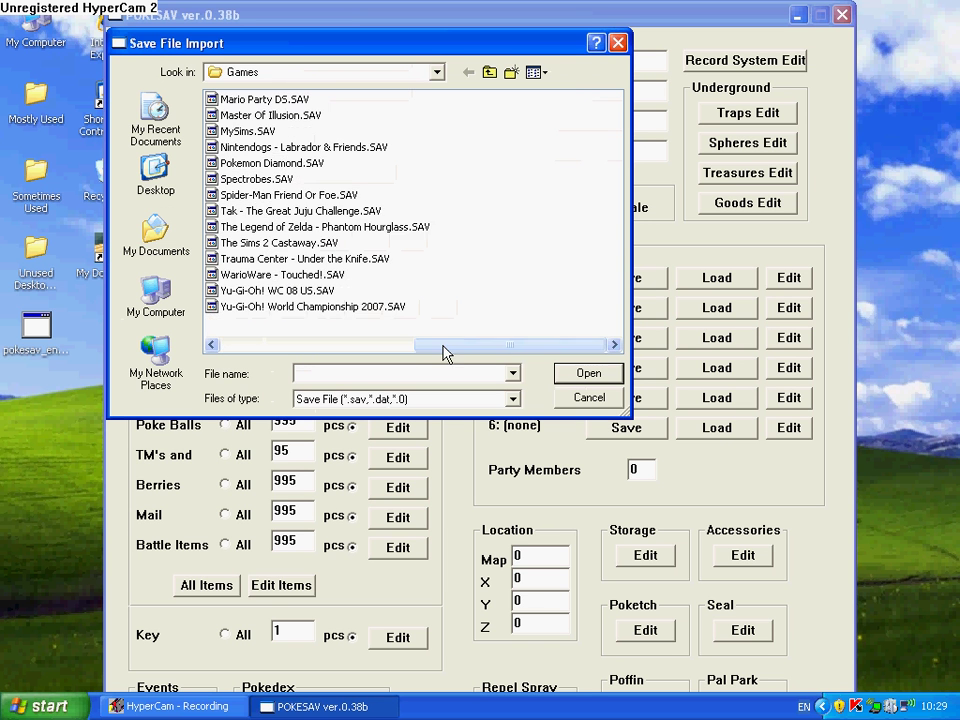
{"action": "left_click", "coordinate": [253, 165]}
{"action": "left_click", "coordinate": [585, 375]}
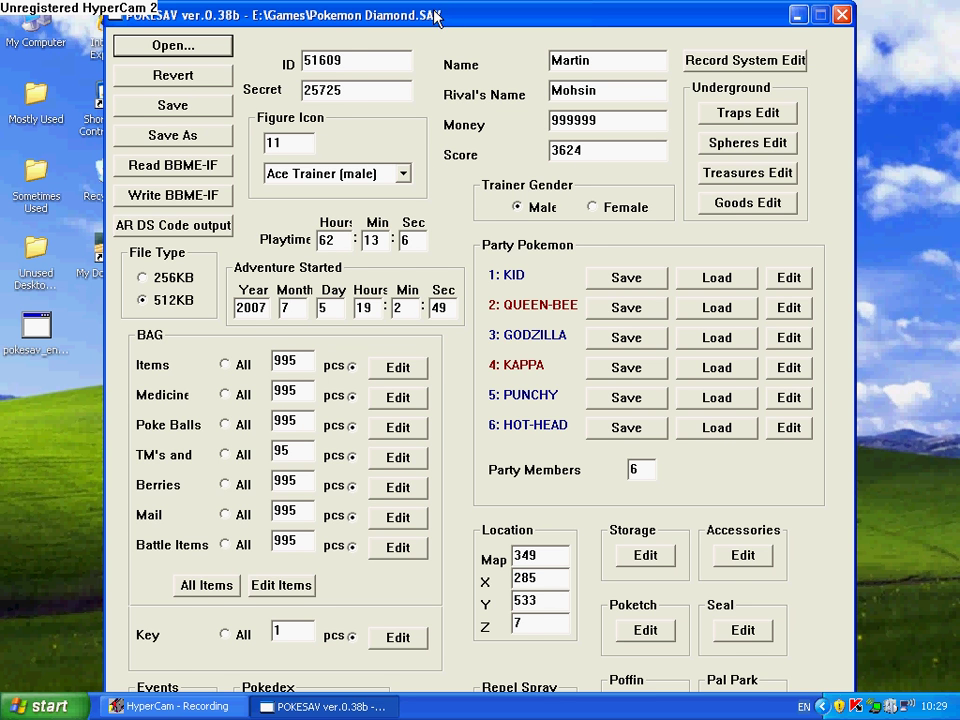
Open the first Pal Park slot for editing and set its Pokemon to BEEDRILL.
{"action": "left_click_drag", "start_coordinate": [330, 14], "coordinate": [328, 4]}
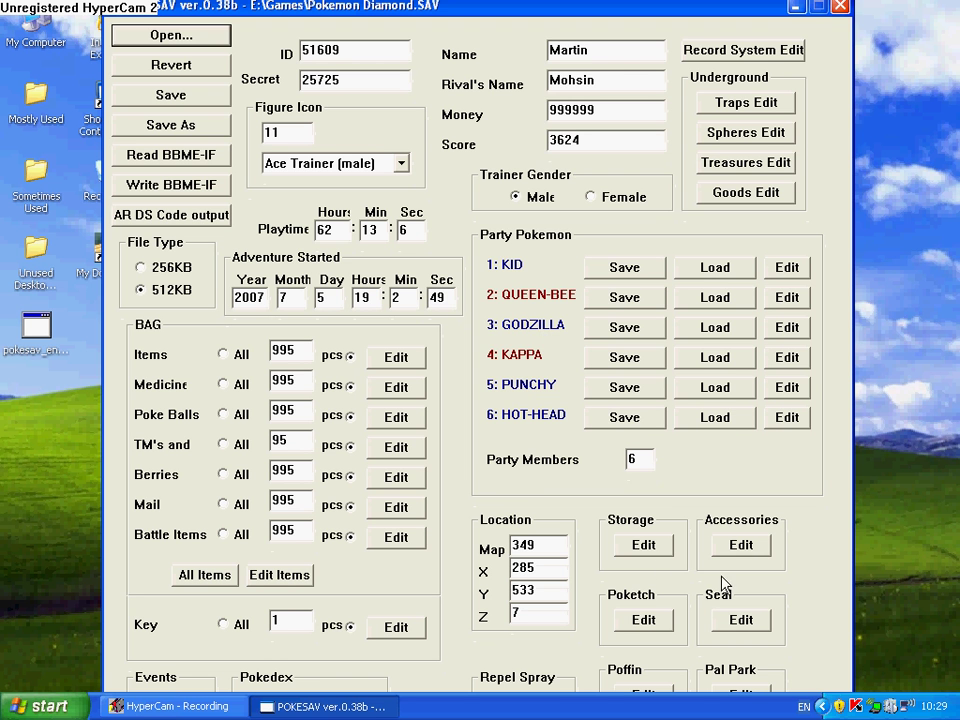
{"action": "left_click", "coordinate": [750, 690]}
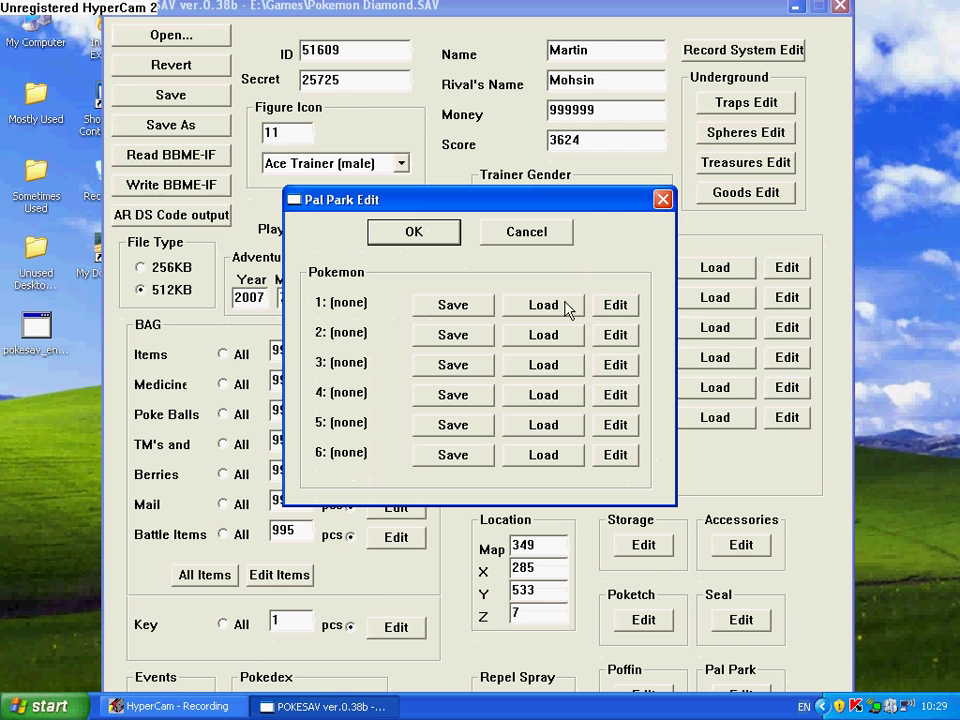
{"action": "left_click", "coordinate": [614, 305]}
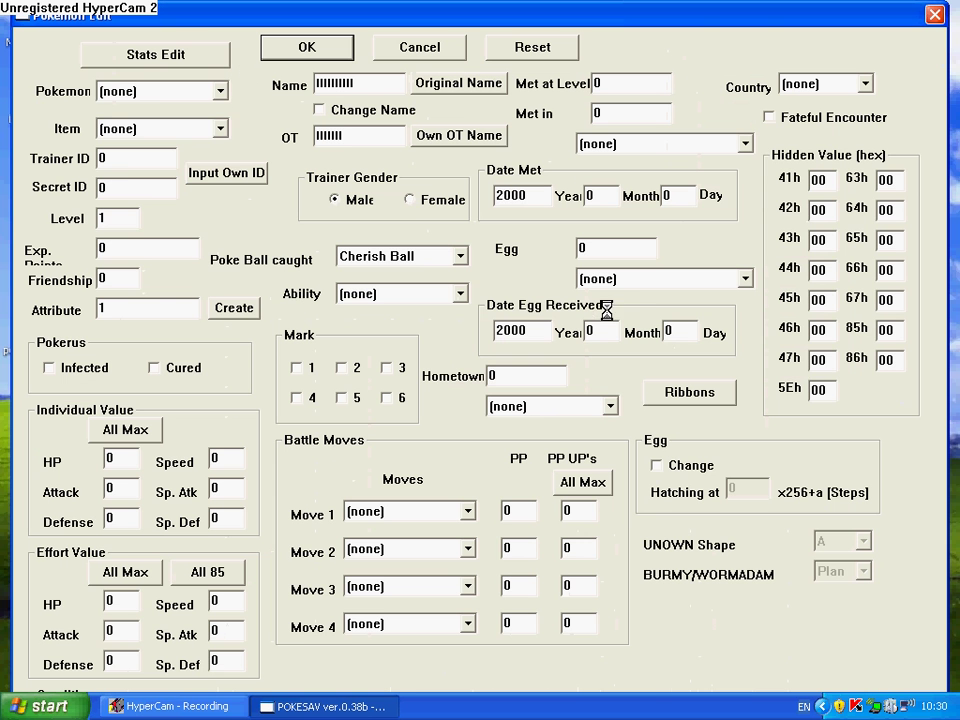
{"action": "left_click", "coordinate": [197, 101]}
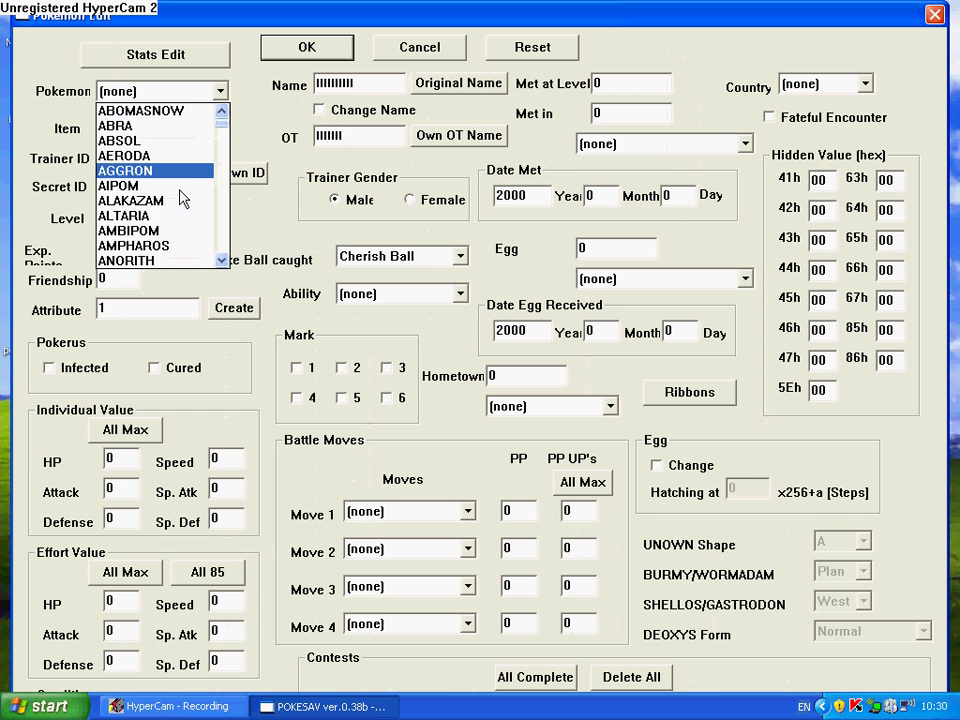
{"action": "scroll", "coordinate": [182, 193], "scroll_direction": "down", "scroll_amount": 7}
{"action": "left_click", "coordinate": [178, 192]}
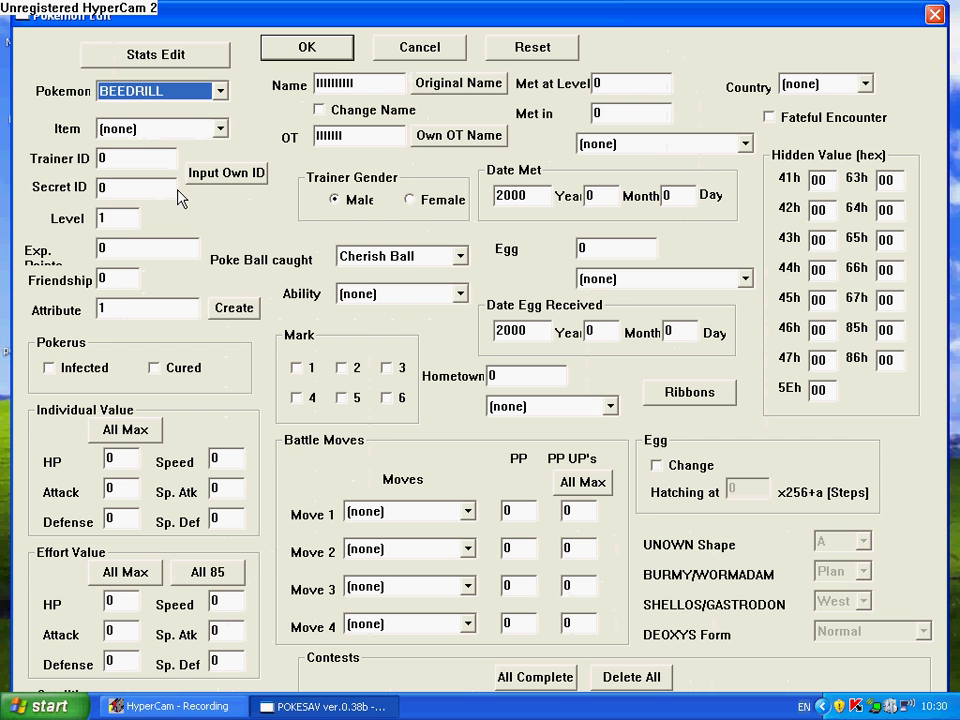
Give the Beedrill a Blue Flute as its held item and fill in the save's own trainer and secret IDs.
{"action": "left_click", "coordinate": [218, 128]}
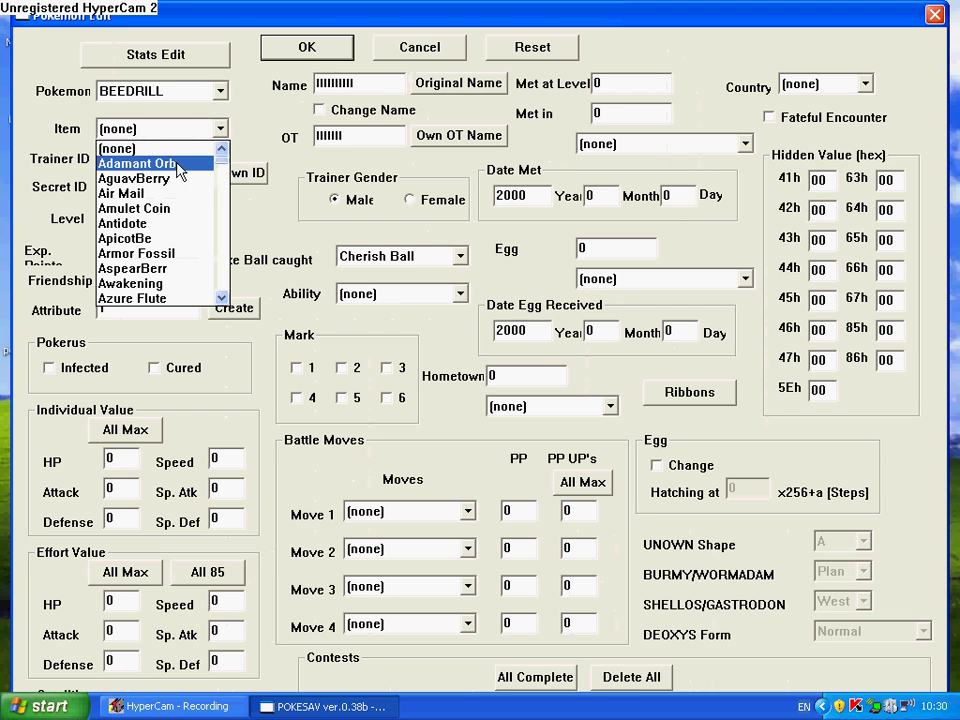
{"action": "scroll", "coordinate": [185, 215], "scroll_direction": "down", "scroll_amount": 5}
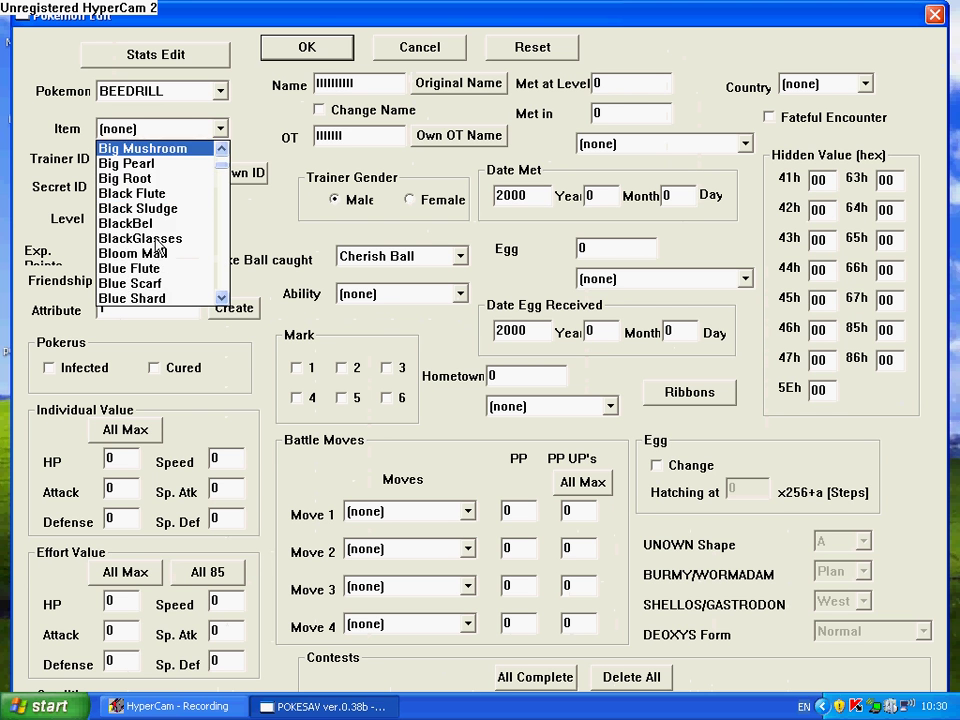
{"action": "left_click", "coordinate": [150, 268]}
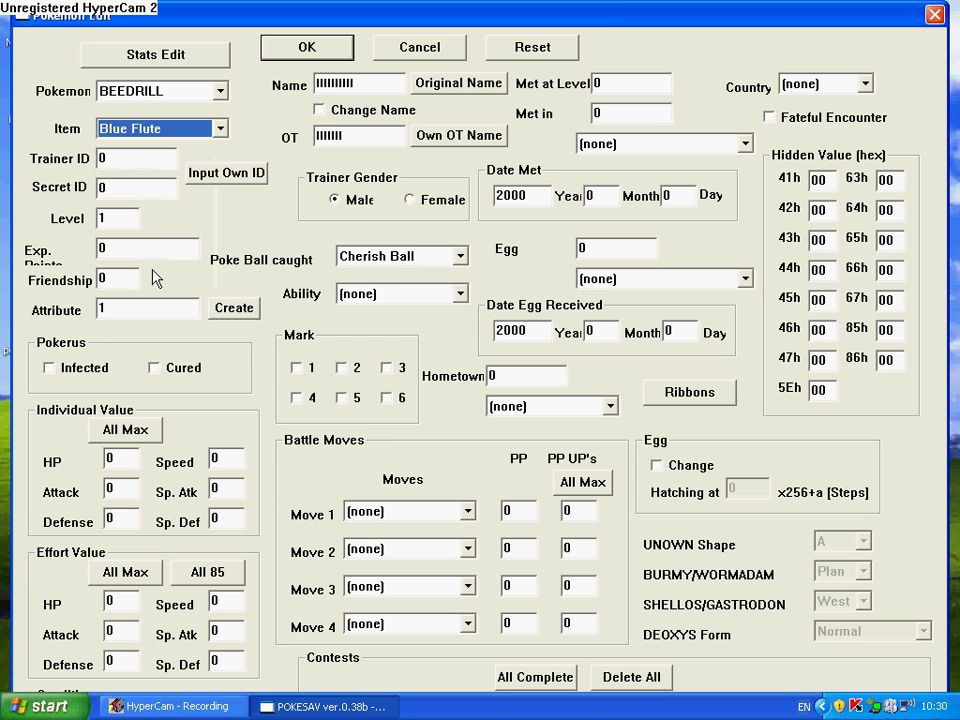
{"action": "left_click", "coordinate": [218, 174]}
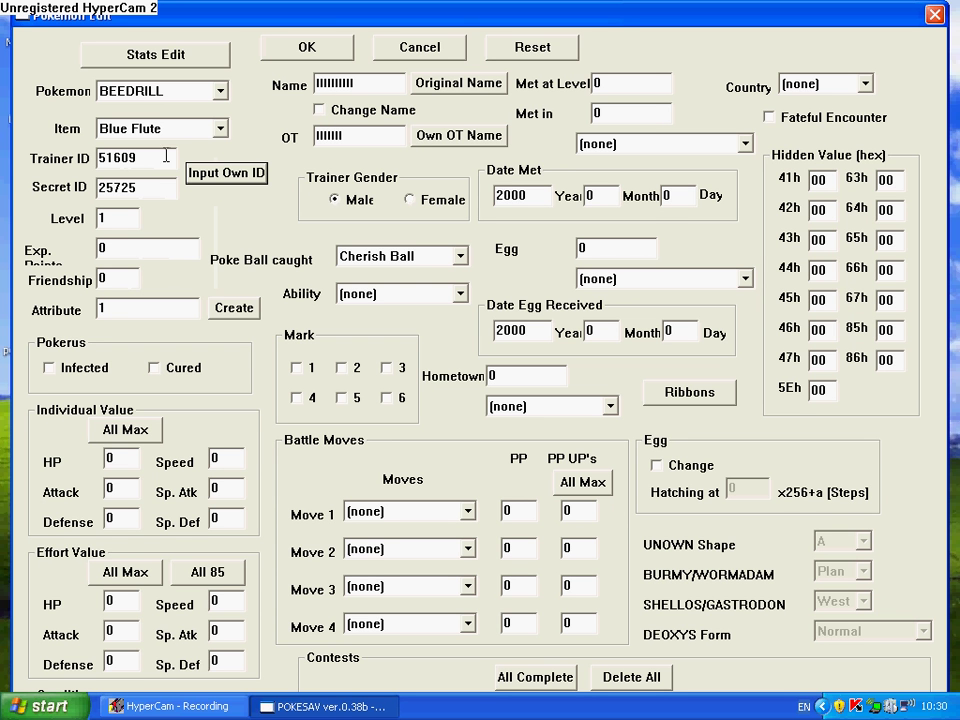
Set the Beedrill's level to 100 and its friendship to 100.
{"action": "left_click", "coordinate": [136, 216]}
{"action": "type", "text": "100"}
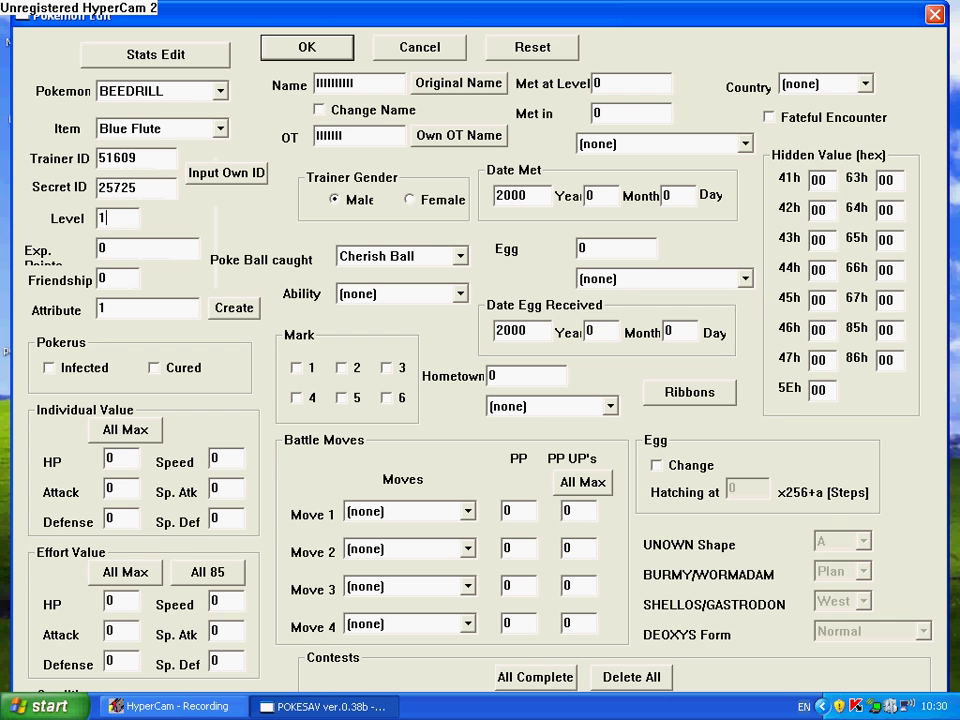
{"action": "left_click", "coordinate": [114, 280]}
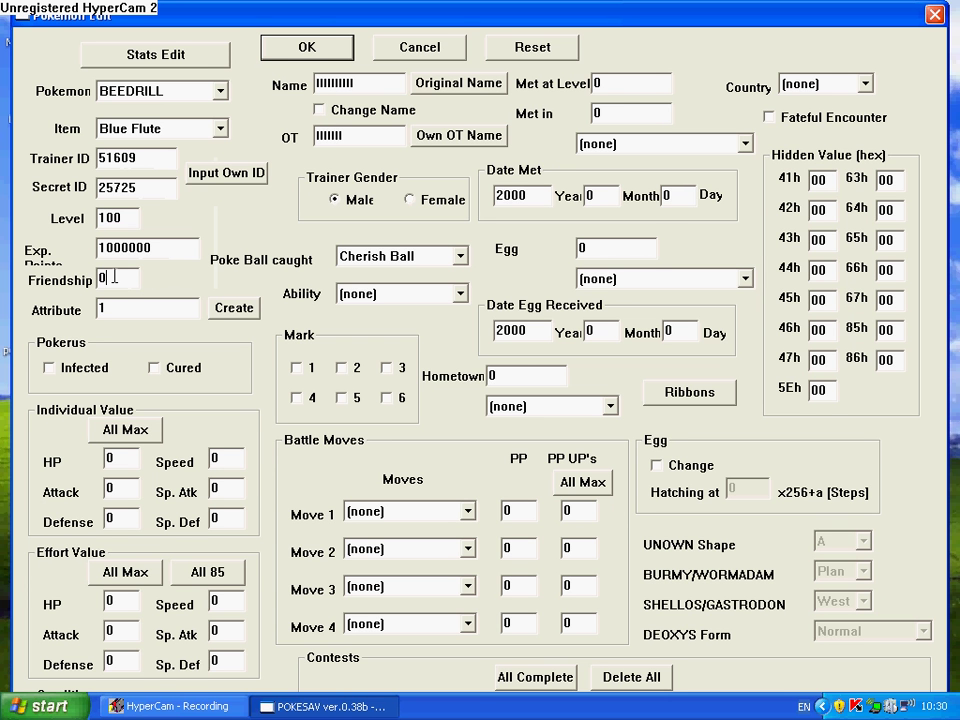
{"action": "left_click_drag", "start_coordinate": [114, 280], "coordinate": [28, 304]}
{"action": "type", "text": "100"}
Create a shiny attribute value with Docile nature, First class and the first gender option, and mark the Beedrill as infected with Pokerus.
{"action": "left_click", "coordinate": [230, 312]}
{"action": "left_click", "coordinate": [516, 365]}
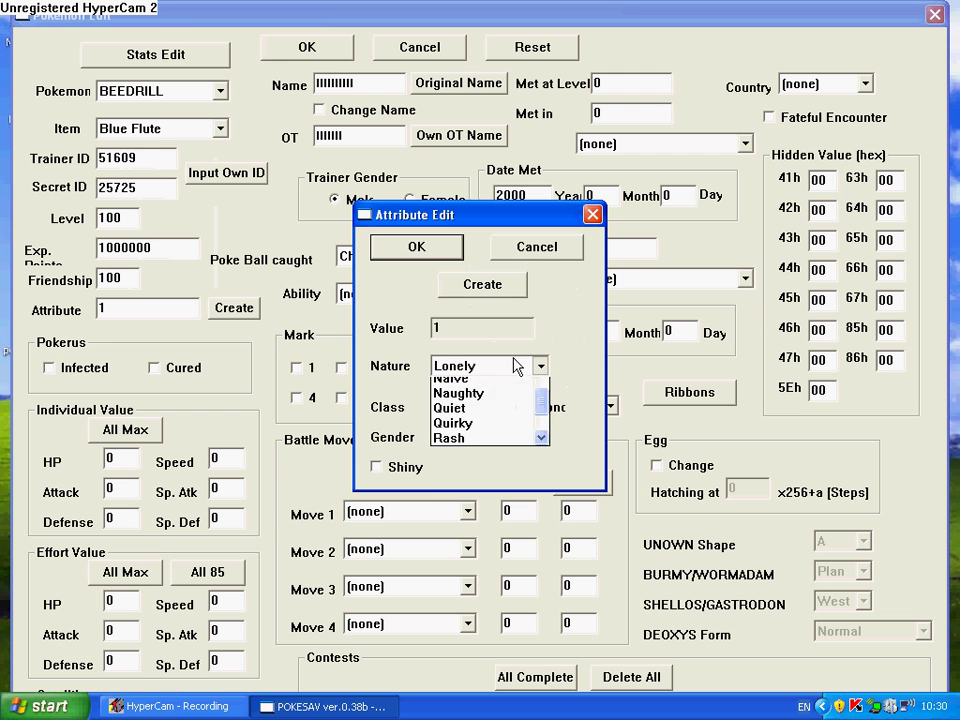
{"action": "left_click_drag", "start_coordinate": [541, 447], "coordinate": [538, 392]}
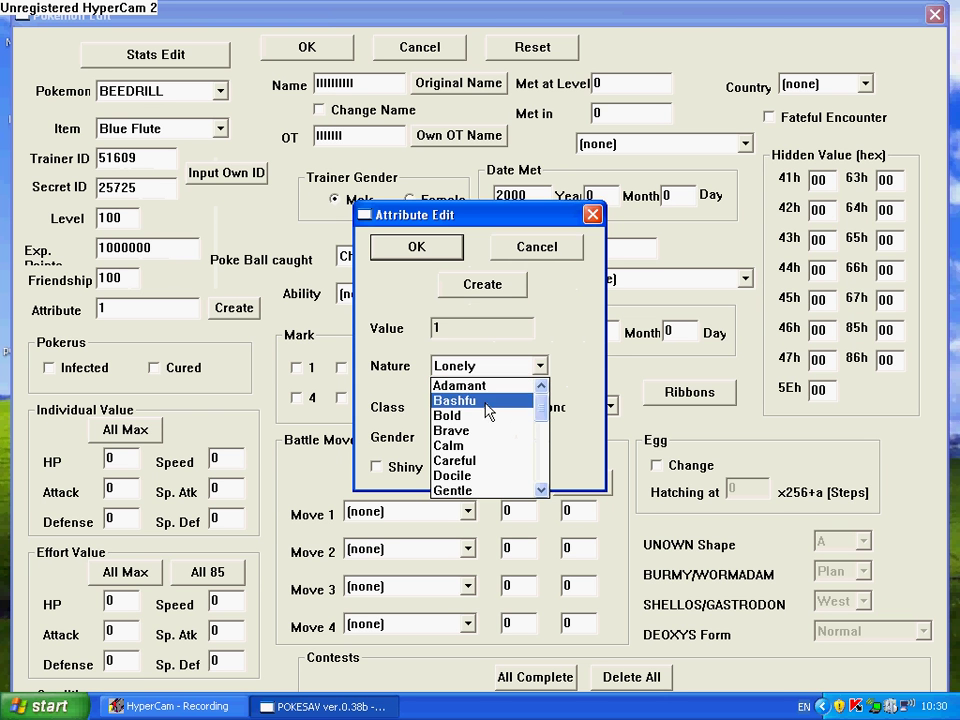
{"action": "left_click", "coordinate": [476, 475]}
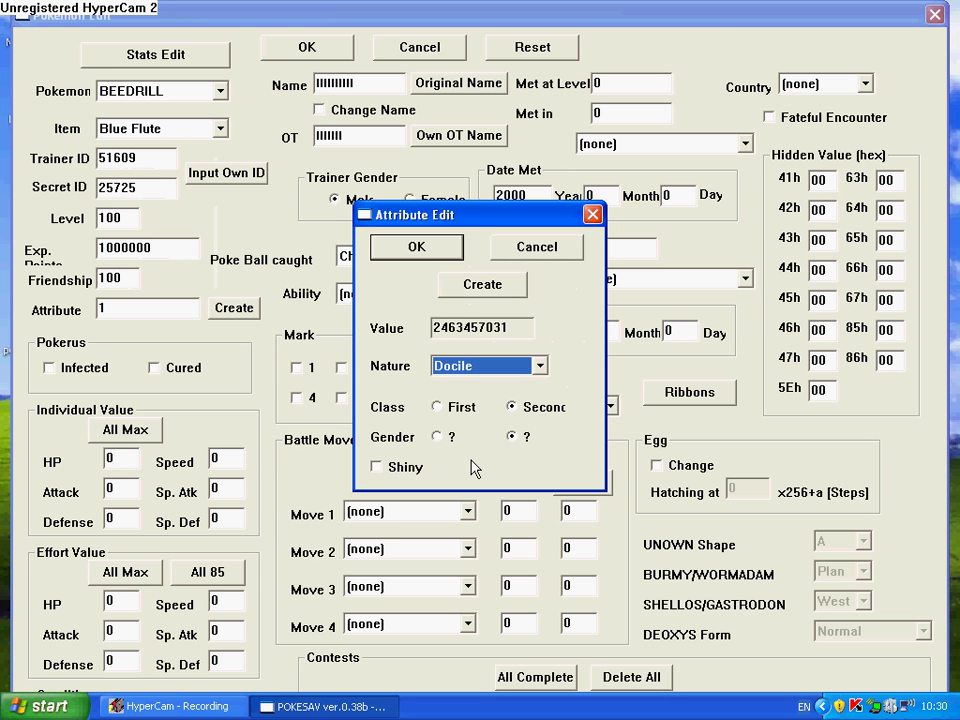
{"action": "left_click", "coordinate": [437, 407]}
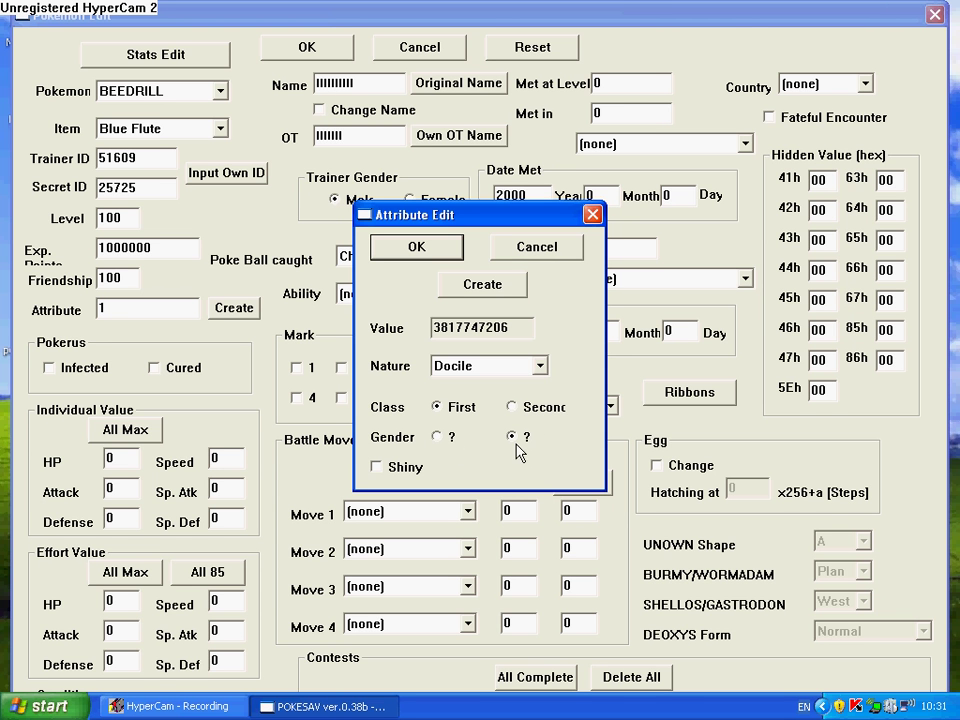
{"action": "left_click", "coordinate": [438, 437]}
{"action": "left_click", "coordinate": [378, 467]}
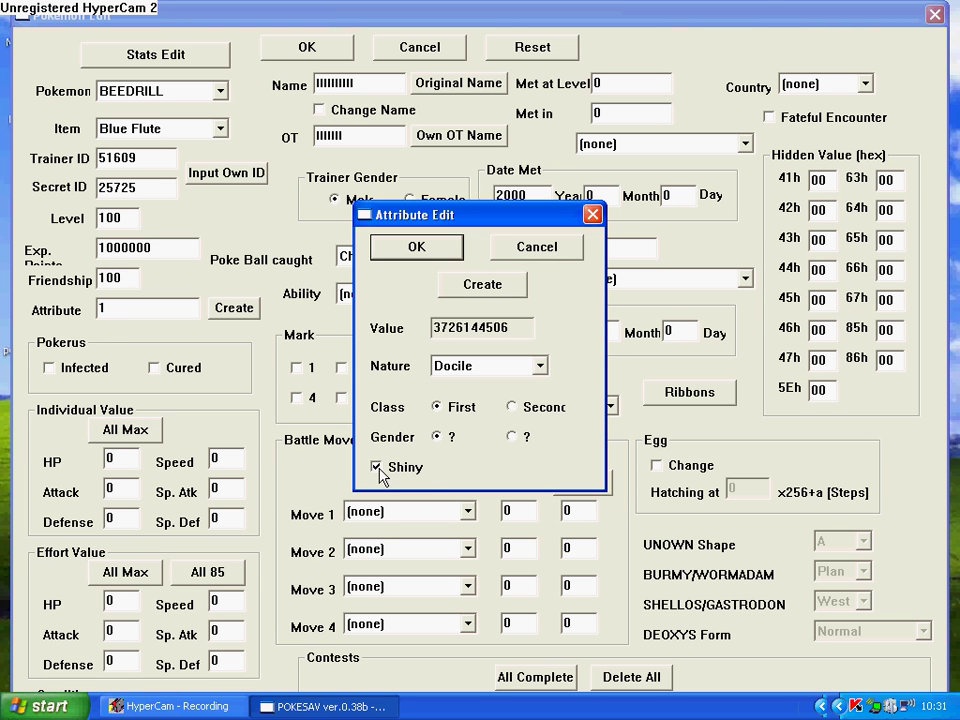
{"action": "left_click", "coordinate": [378, 467]}
{"action": "left_click", "coordinate": [378, 467]}
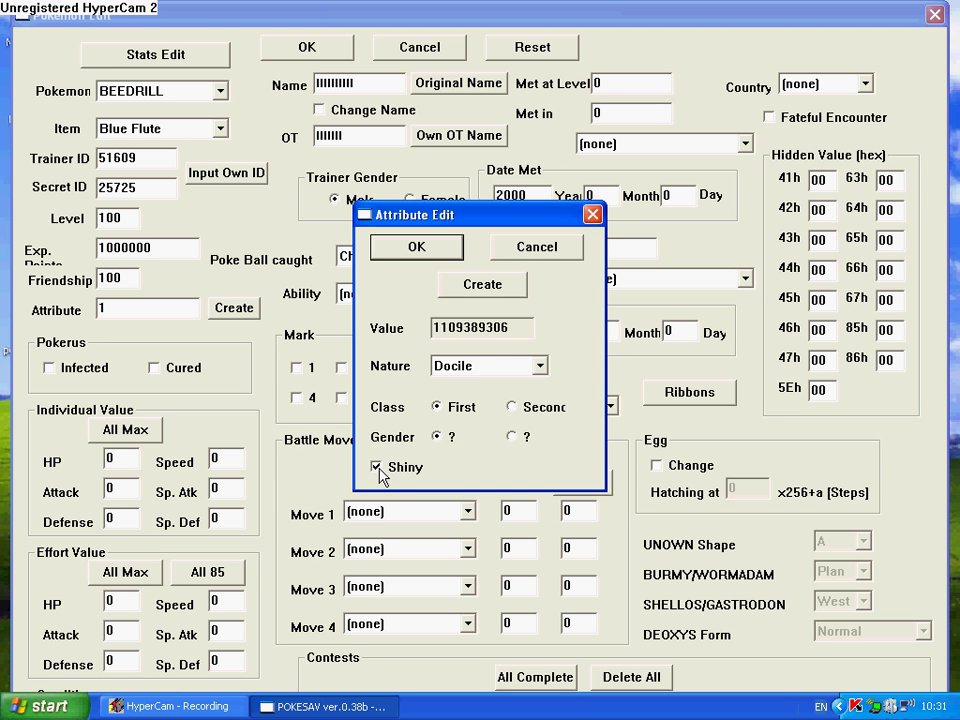
{"action": "left_click", "coordinate": [382, 253]}
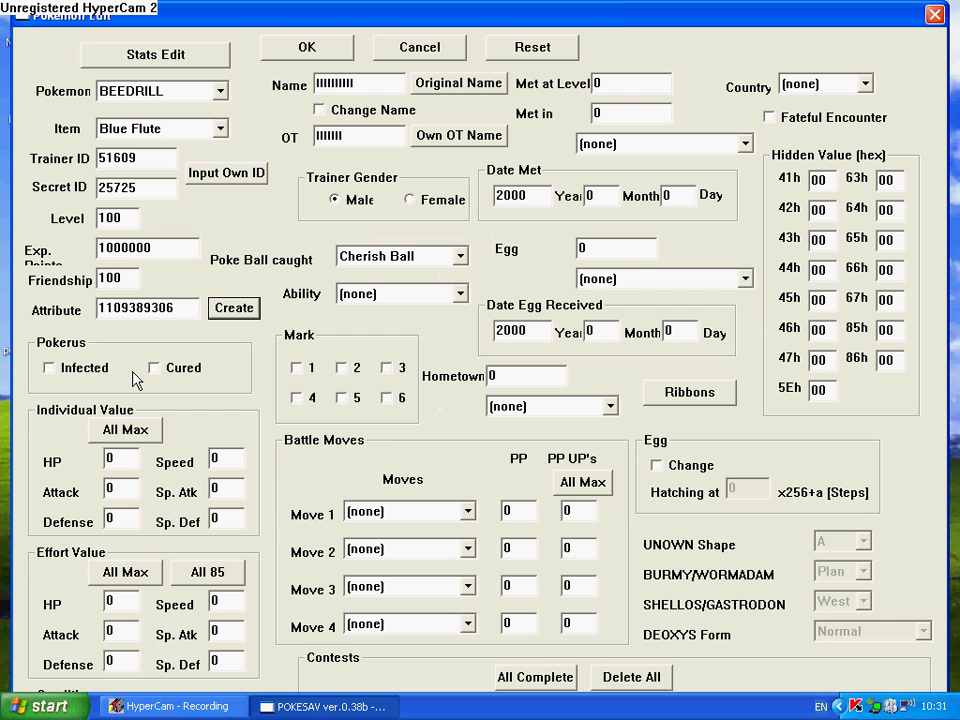
{"action": "left_click", "coordinate": [48, 369]}
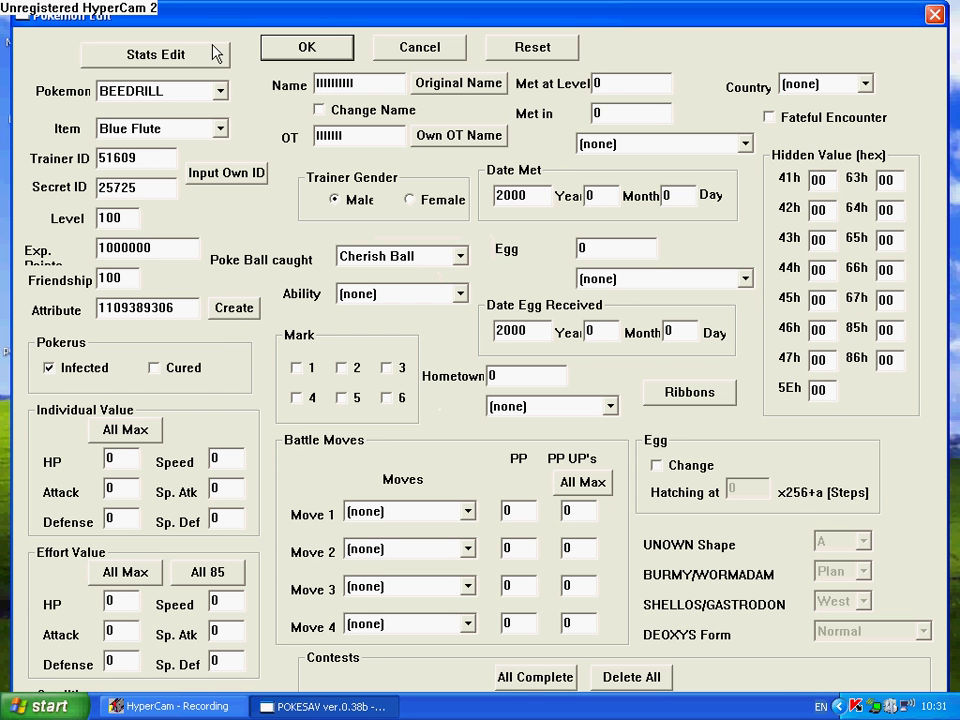
{"action": "left_click_drag", "start_coordinate": [174, 19], "coordinate": [231, 11]}
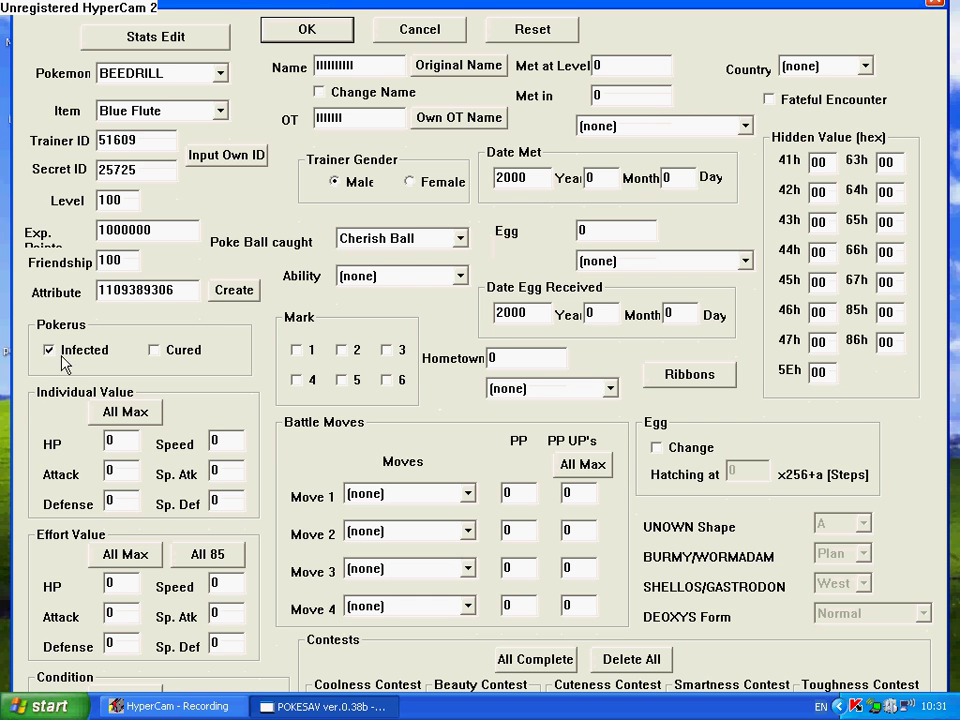
{"action": "double_click", "coordinate": [120, 446]}
{"action": "type", "text": "99"}
{"action": "key", "text": "BackSpace"}
Max out all of the Beedrill's individual values, effort values and battle stats.
{"action": "left_click", "coordinate": [108, 416]}
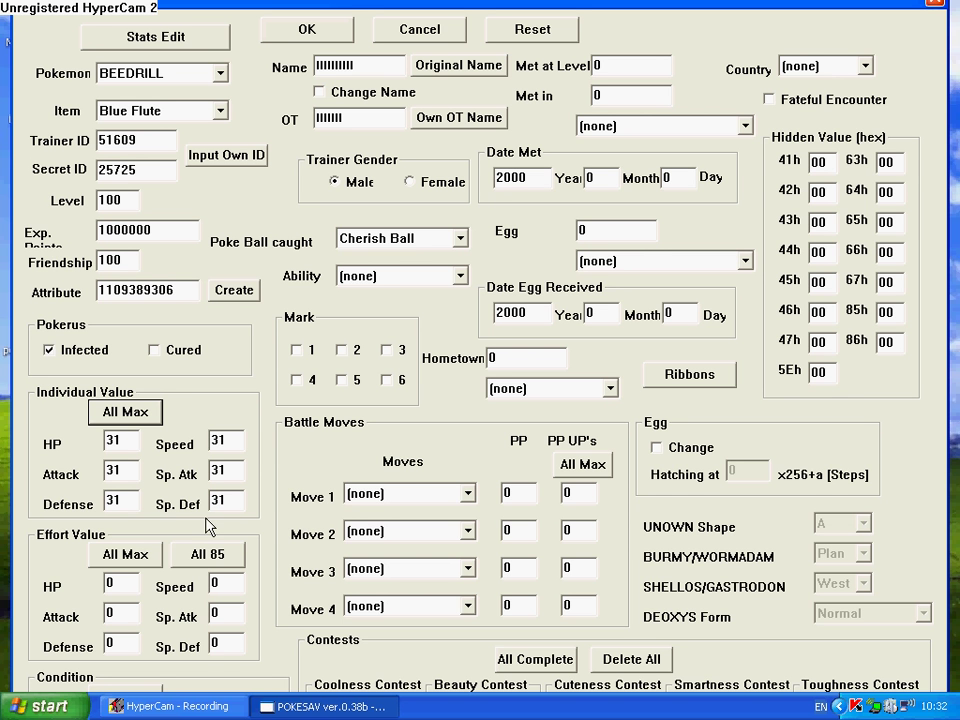
{"action": "left_click", "coordinate": [135, 554]}
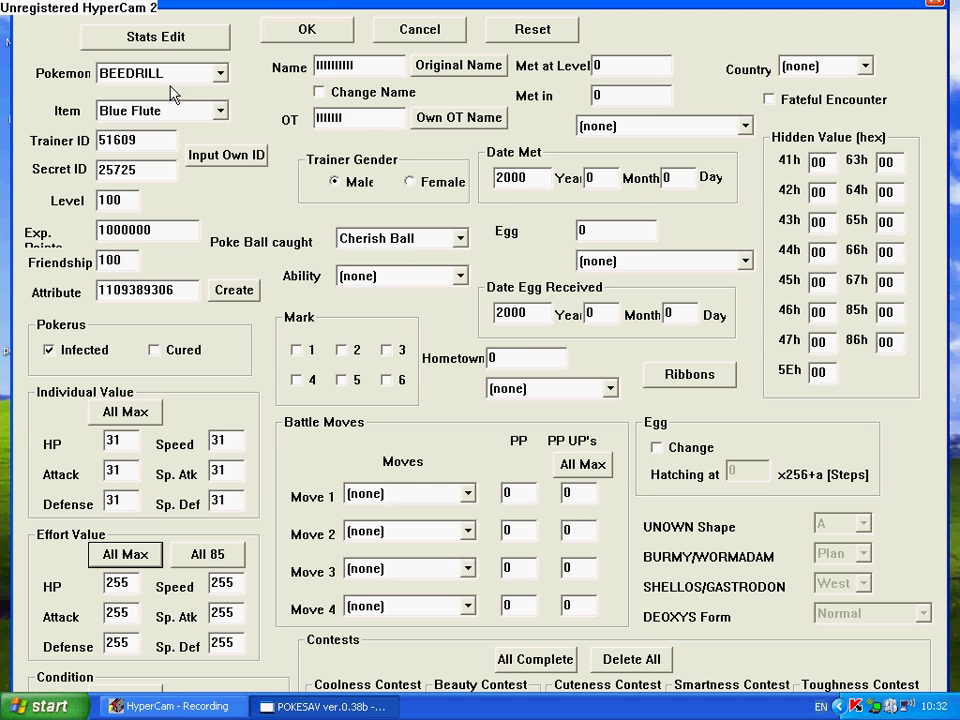
{"action": "left_click", "coordinate": [161, 41]}
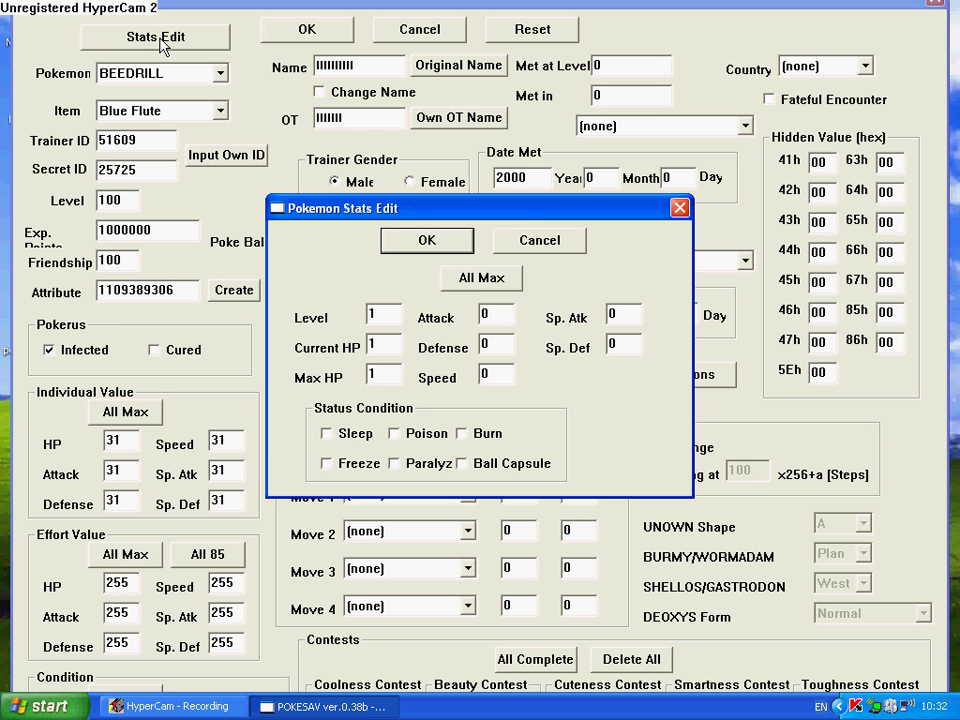
{"action": "left_click", "coordinate": [473, 283]}
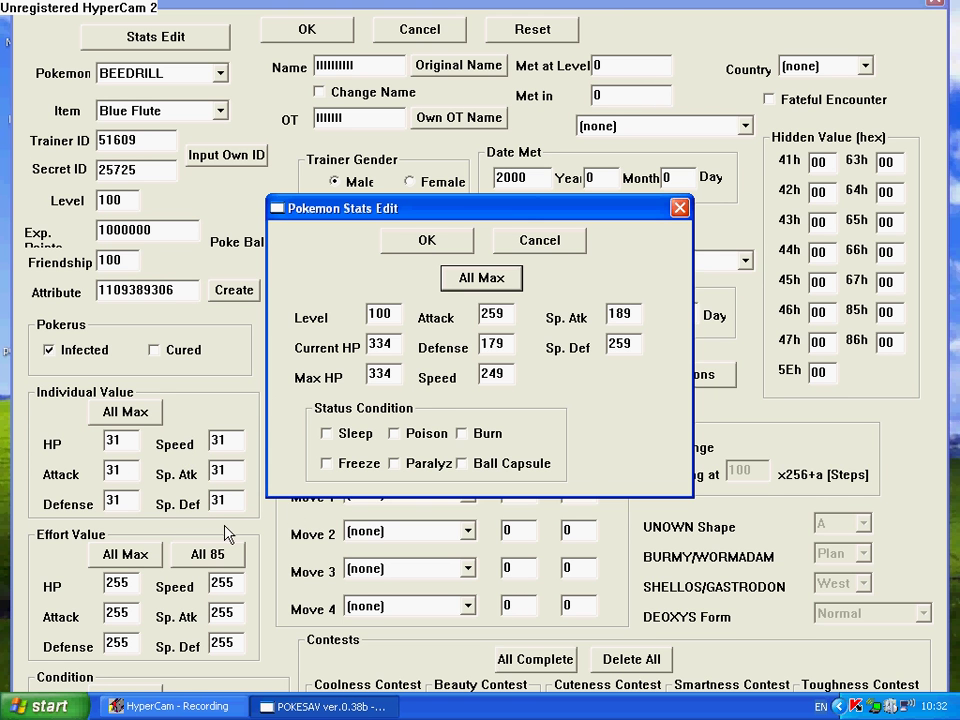
{"action": "left_click", "coordinate": [450, 242]}
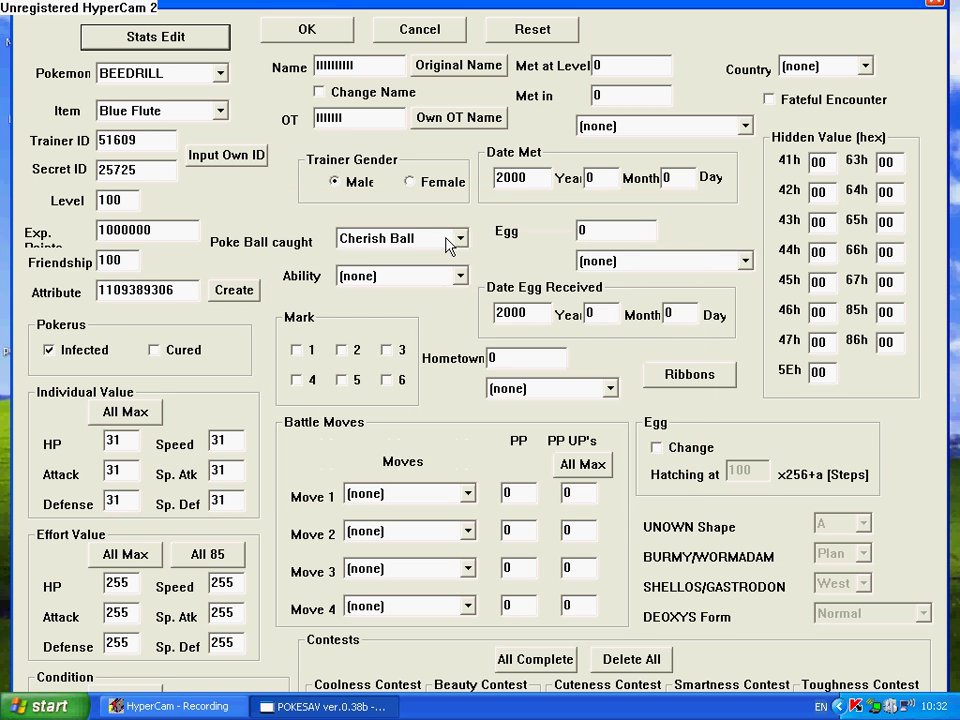
Fill in the Beedrill's original species name and the save's own original trainer name.
{"action": "left_click", "coordinate": [434, 73]}
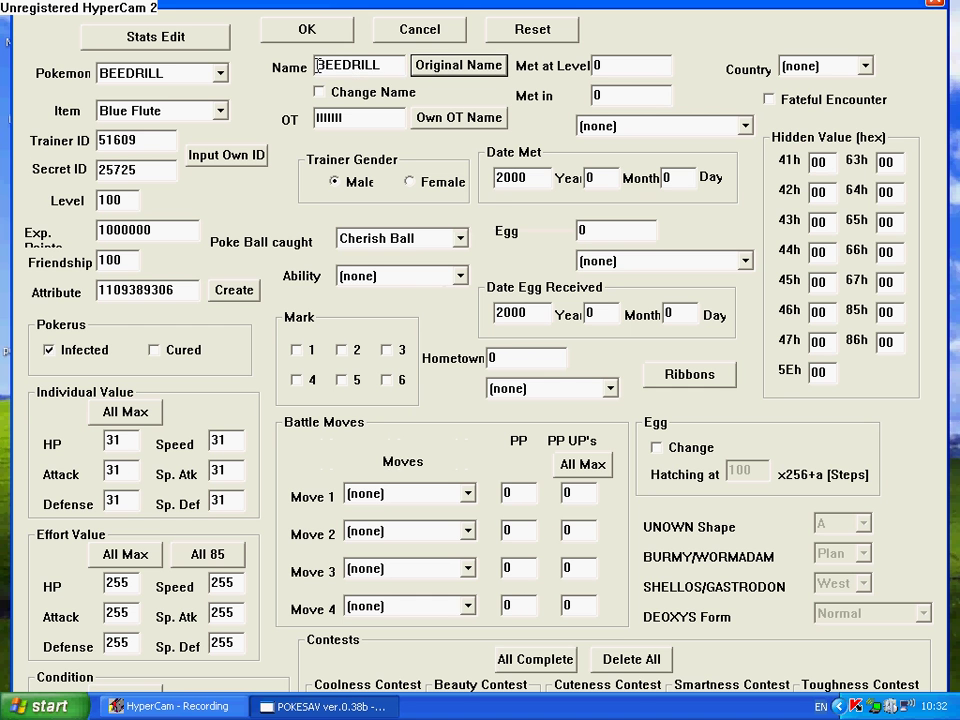
{"action": "left_click", "coordinate": [377, 65]}
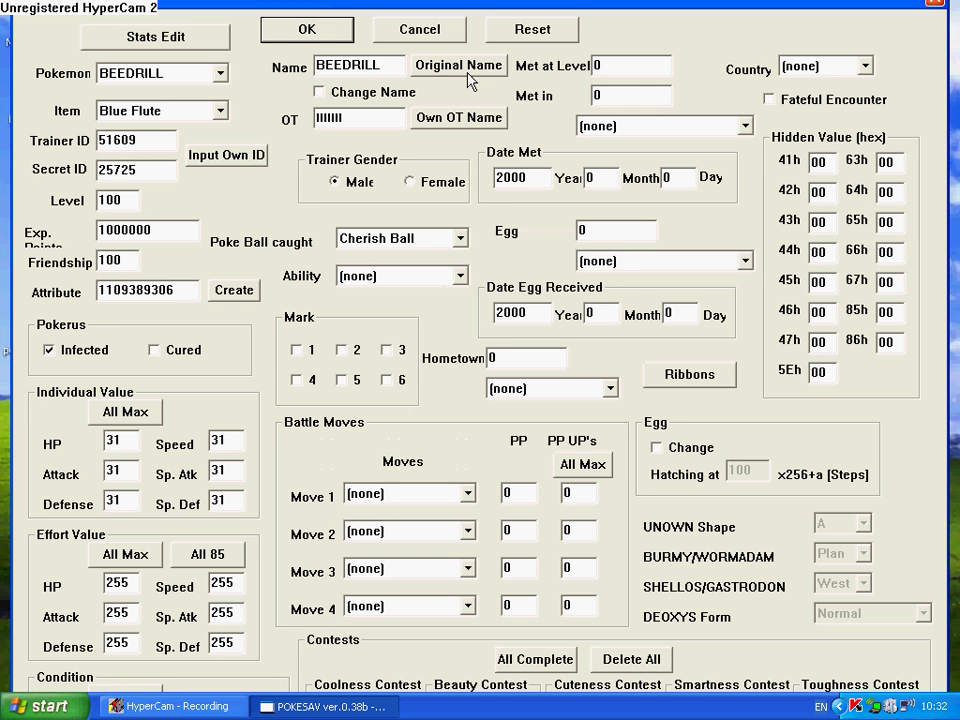
{"action": "left_click", "coordinate": [452, 117]}
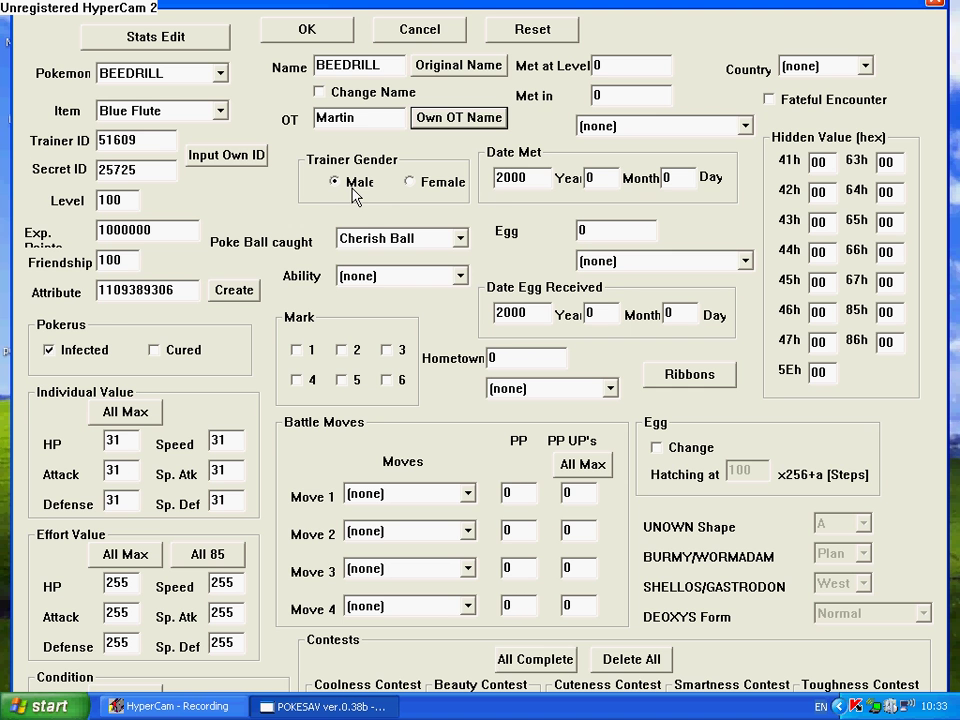
Set the Poke Ball the Beedrill was caught in to Safari Ball.
{"action": "left_click", "coordinate": [385, 238]}
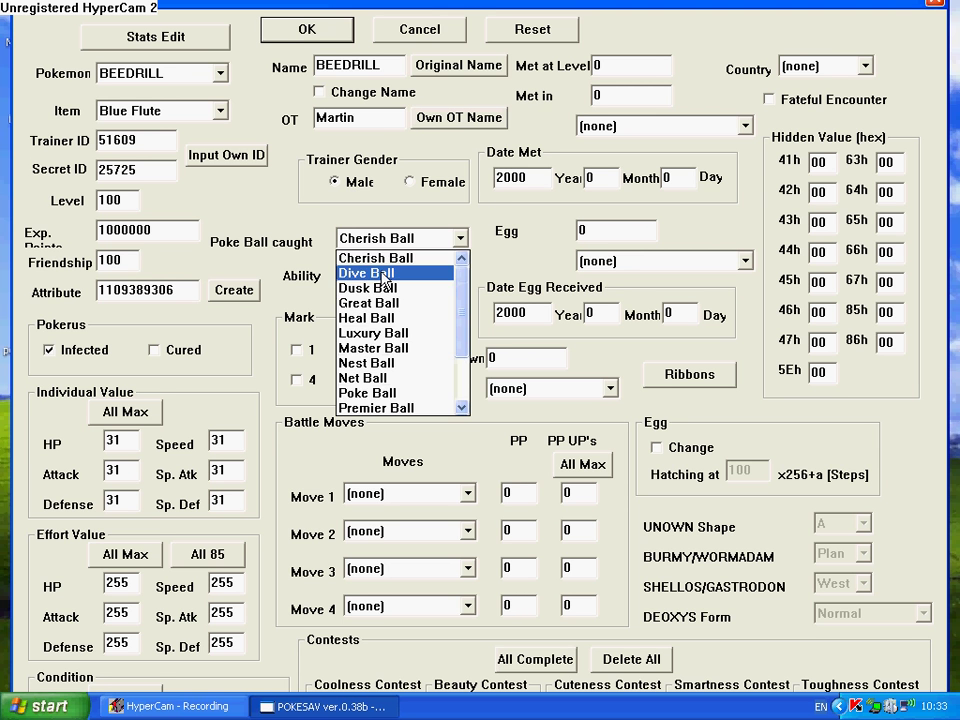
{"action": "scroll", "coordinate": [345, 305], "scroll_direction": "down", "scroll_amount": 2}
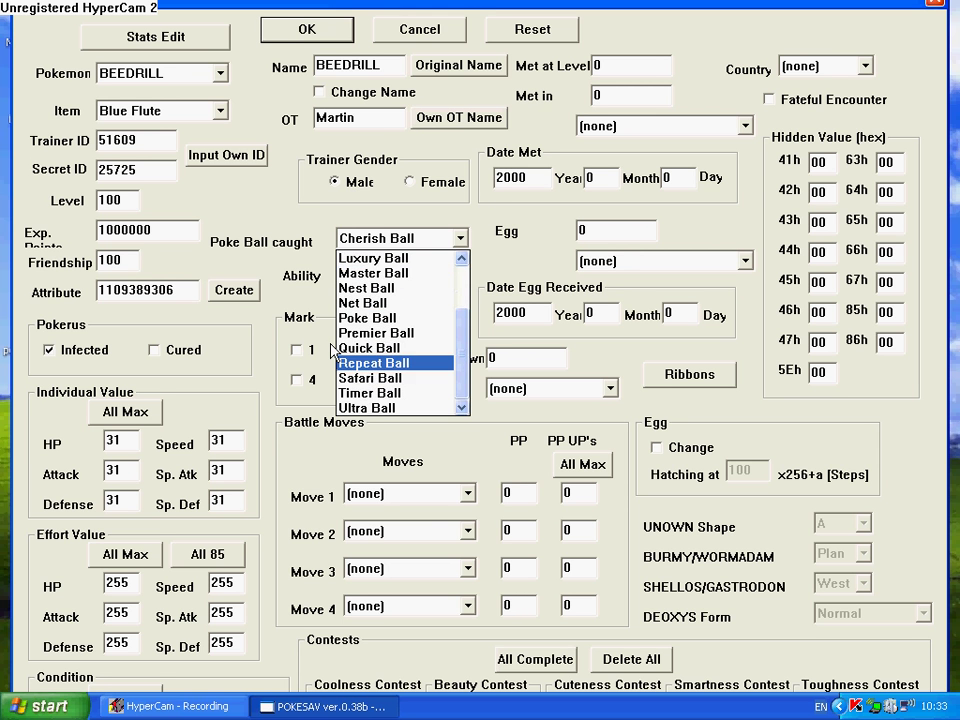
{"action": "scroll", "coordinate": [350, 310], "scroll_direction": "up", "scroll_amount": 1}
{"action": "scroll", "coordinate": [370, 340], "scroll_direction": "down", "scroll_amount": 1}
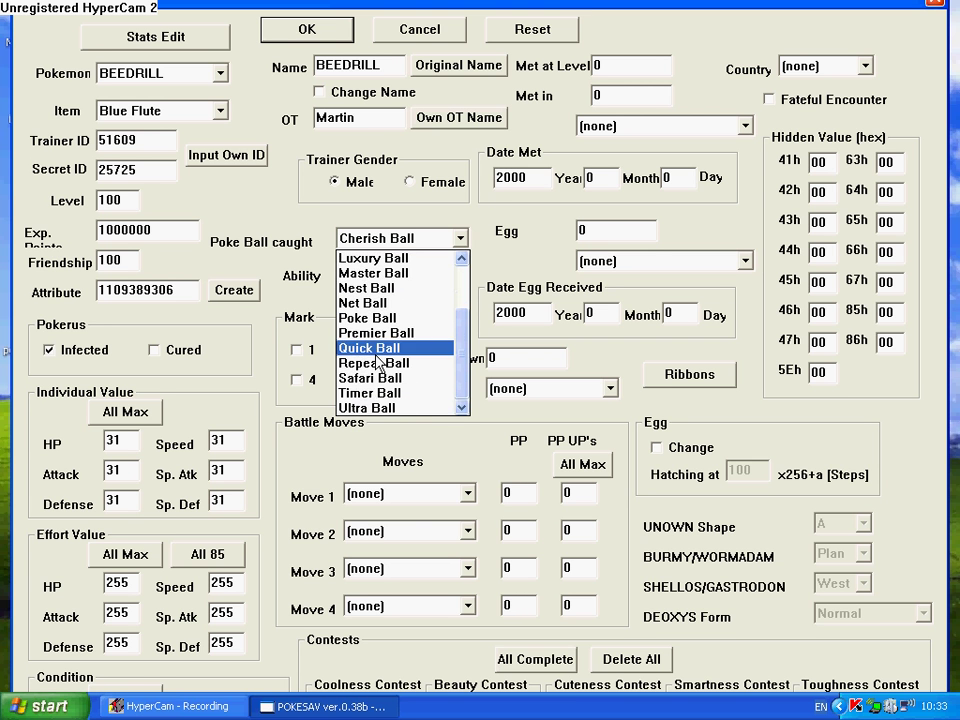
{"action": "left_click", "coordinate": [372, 378]}
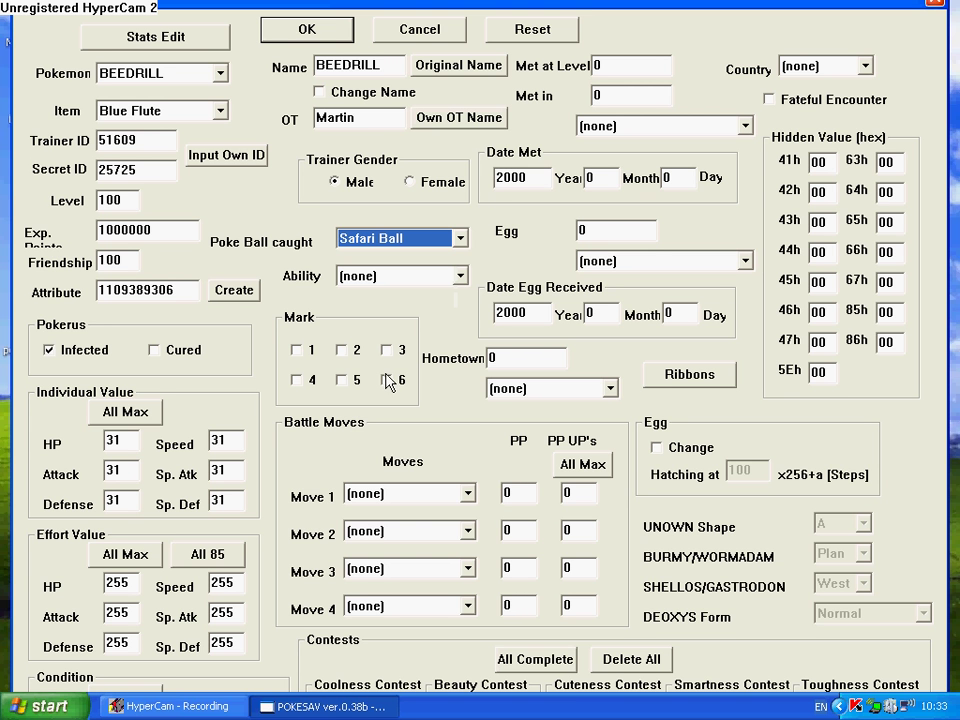
Give the Beedrill the FlashFir ability.
{"action": "left_click", "coordinate": [373, 280]}
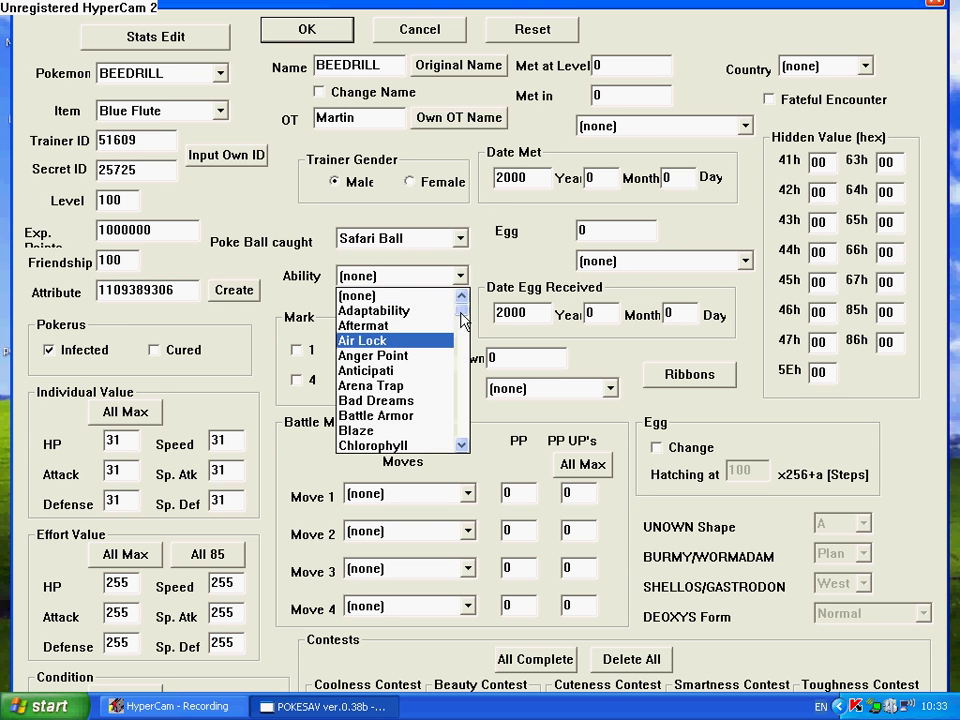
{"action": "left_click_drag", "start_coordinate": [461, 330], "coordinate": [461, 437]}
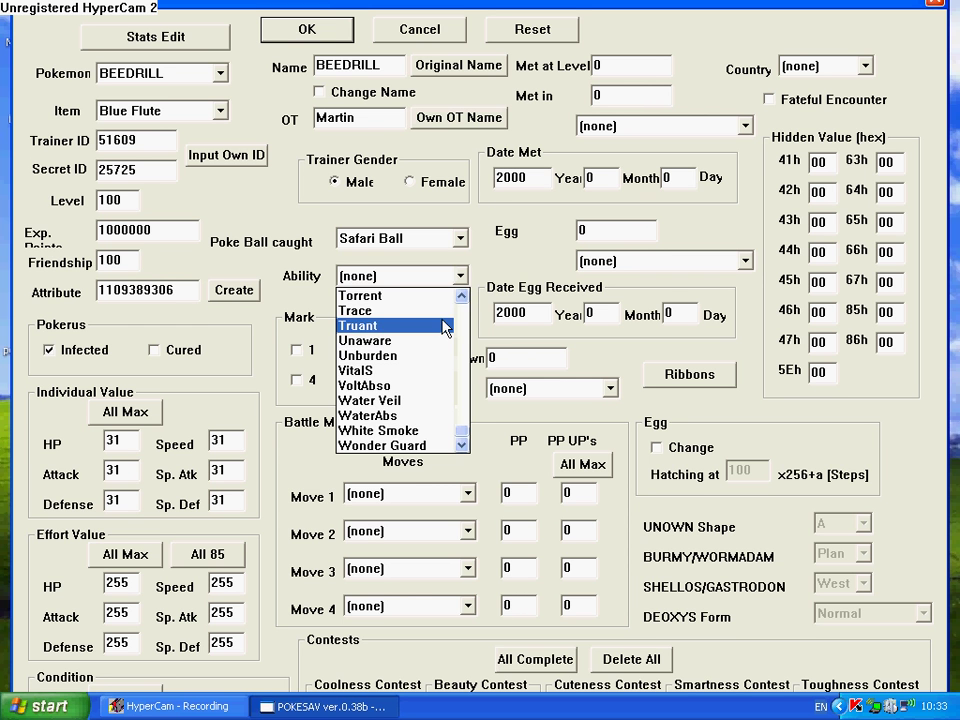
{"action": "key", "text": "f"}
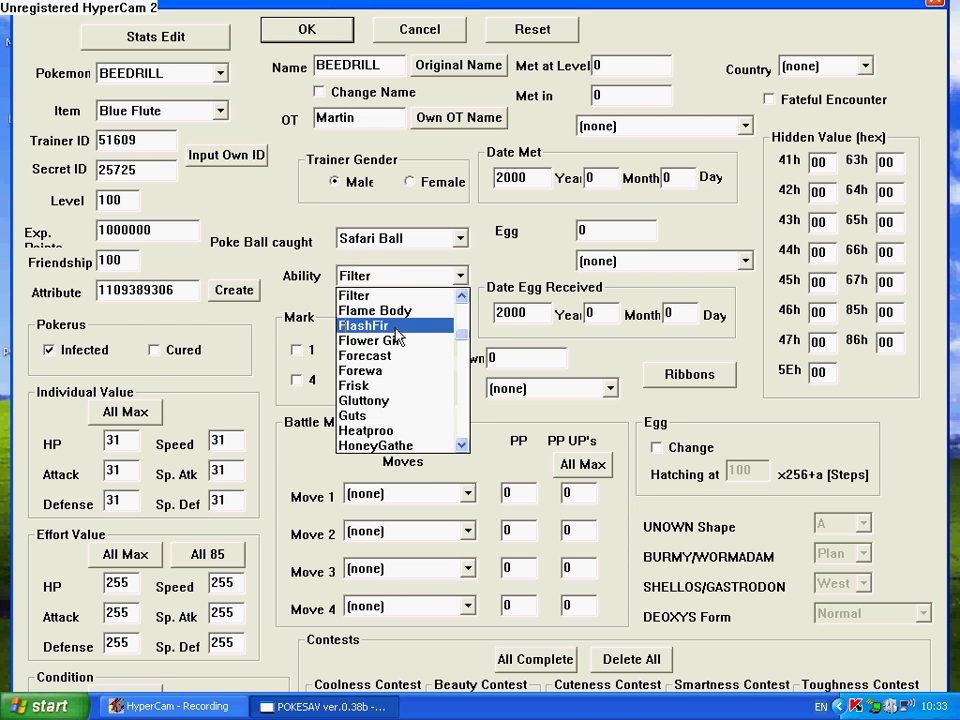
{"action": "left_click", "coordinate": [387, 331]}
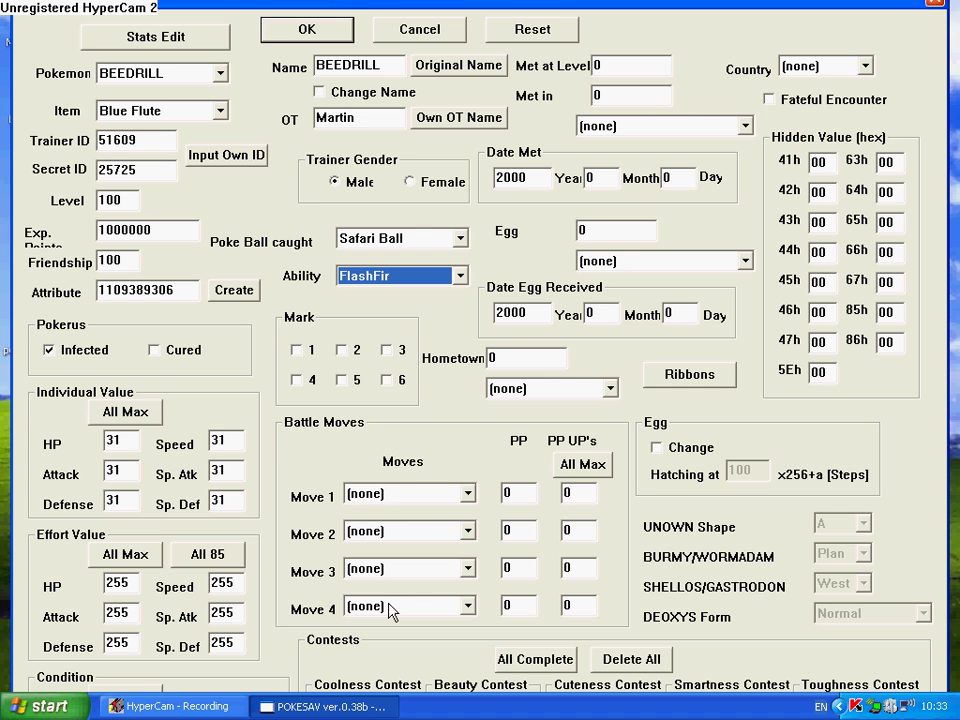
Max out the PP Ups of all four battle move slots and set each slot's PP to 99.
{"action": "left_click", "coordinate": [567, 465]}
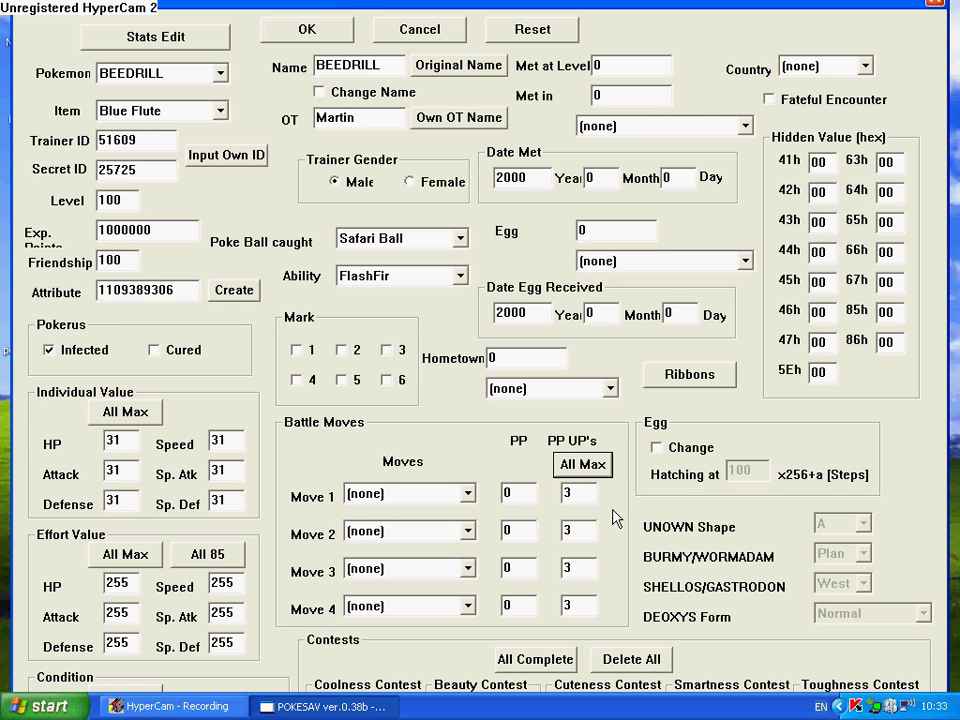
{"action": "double_click", "coordinate": [518, 492]}
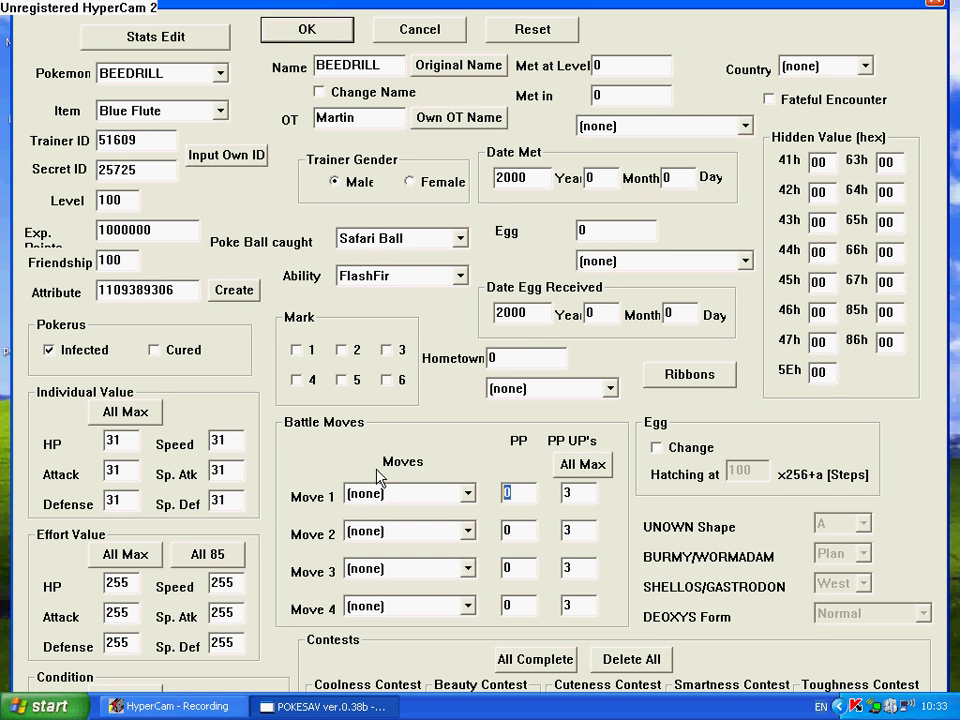
{"action": "type", "text": "99"}
{"action": "key", "text": "Tab"}
{"action": "type", "text": "99"}
{"action": "key", "text": "Tab"}
{"action": "type", "text": "99"}
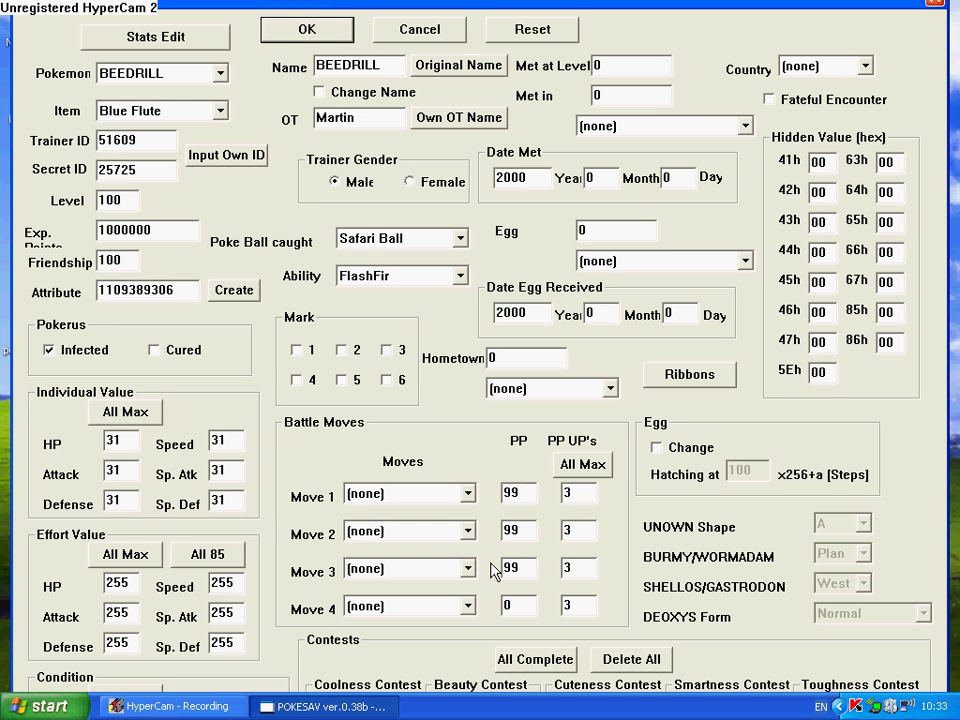
{"action": "key", "text": "BackSpace"}
{"action": "type", "text": "99"}
Assign Razor Leaf as the Beedrill's first battle move and Assuranc as its second.
{"action": "left_click", "coordinate": [396, 501]}
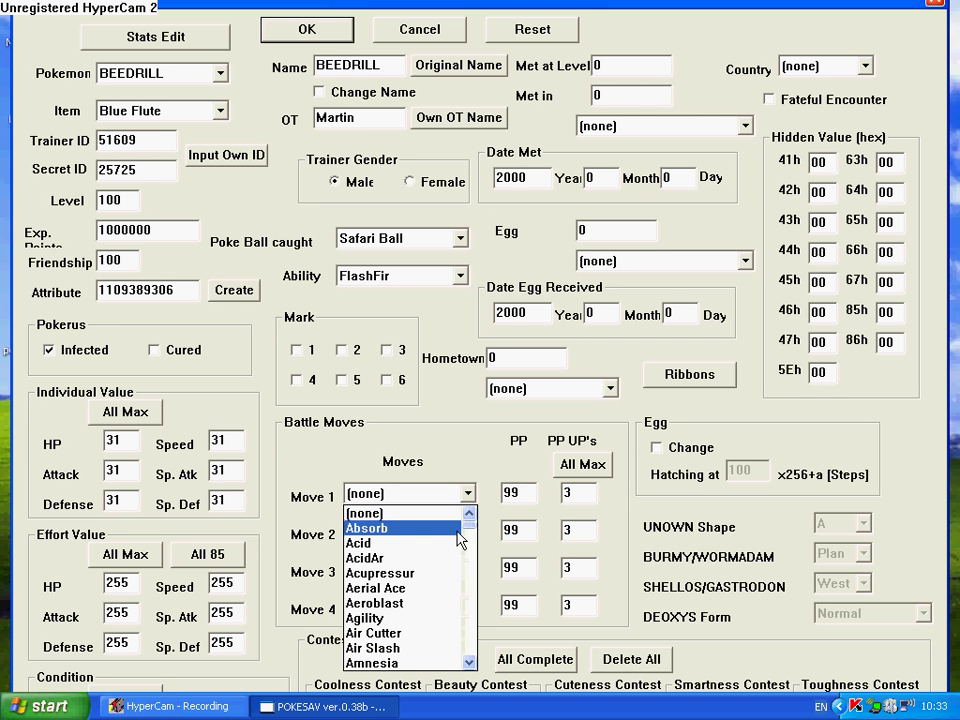
{"action": "scroll", "coordinate": [440, 580], "scroll_direction": "down", "scroll_amount": 20}
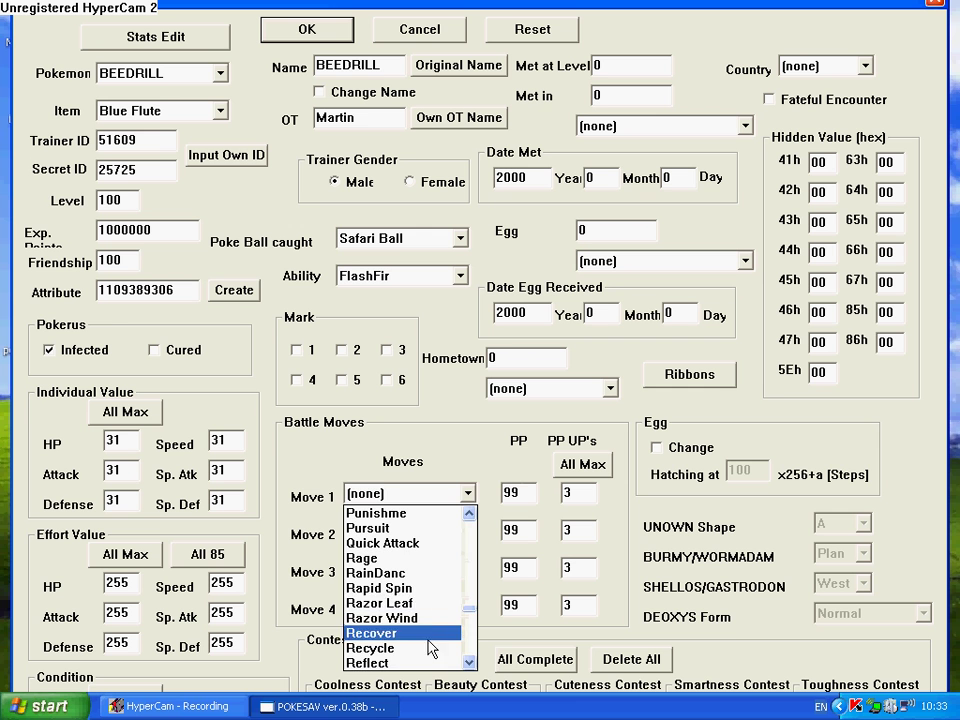
{"action": "left_click", "coordinate": [404, 604]}
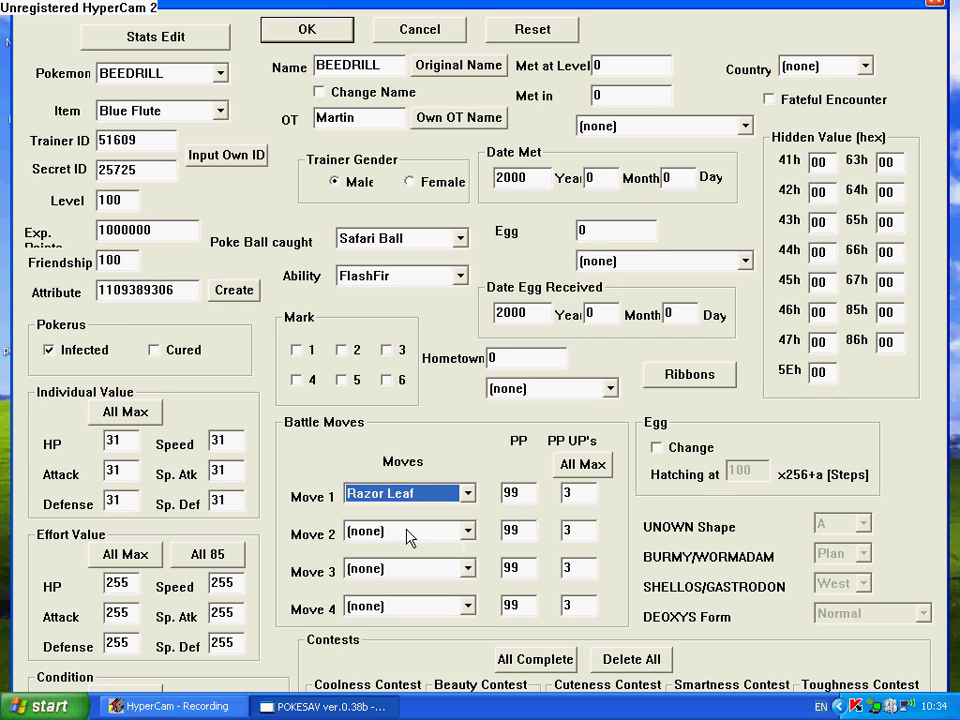
{"action": "left_click", "coordinate": [467, 531]}
{"action": "scroll", "coordinate": [470, 628], "scroll_direction": "down", "scroll_amount": 3}
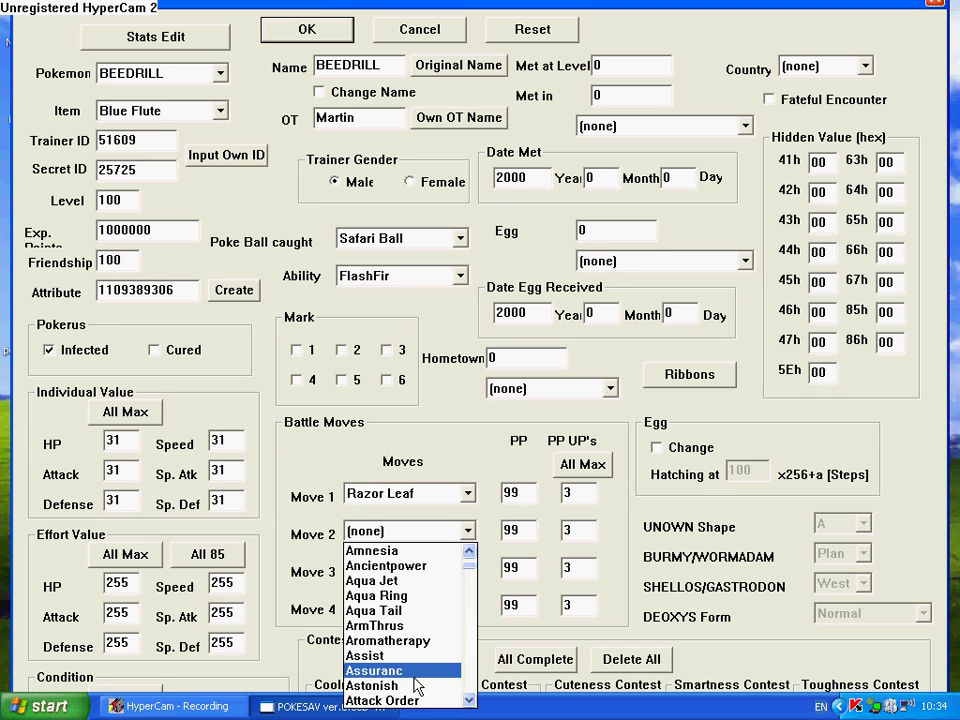
{"action": "left_click", "coordinate": [450, 670]}
Assign Whirlwind as the Beedrill's third battle move and Aeroblast as its fourth.
{"action": "left_click", "coordinate": [413, 576]}
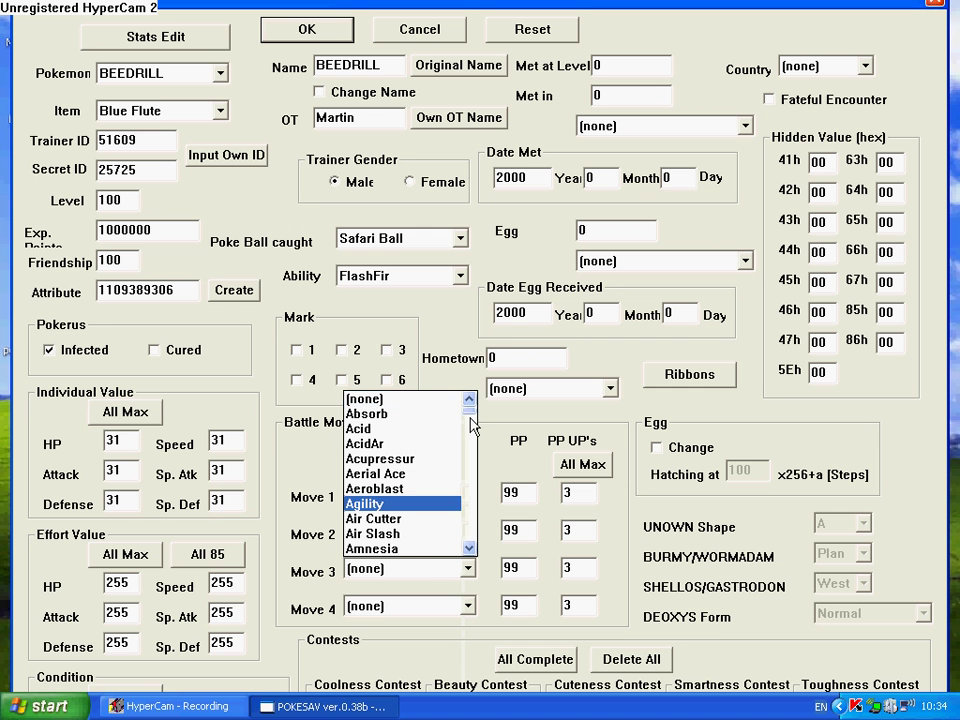
{"action": "scroll", "coordinate": [395, 510], "scroll_direction": "down", "scroll_amount": 20}
{"action": "left_click", "coordinate": [404, 520]}
{"action": "left_click", "coordinate": [403, 604]}
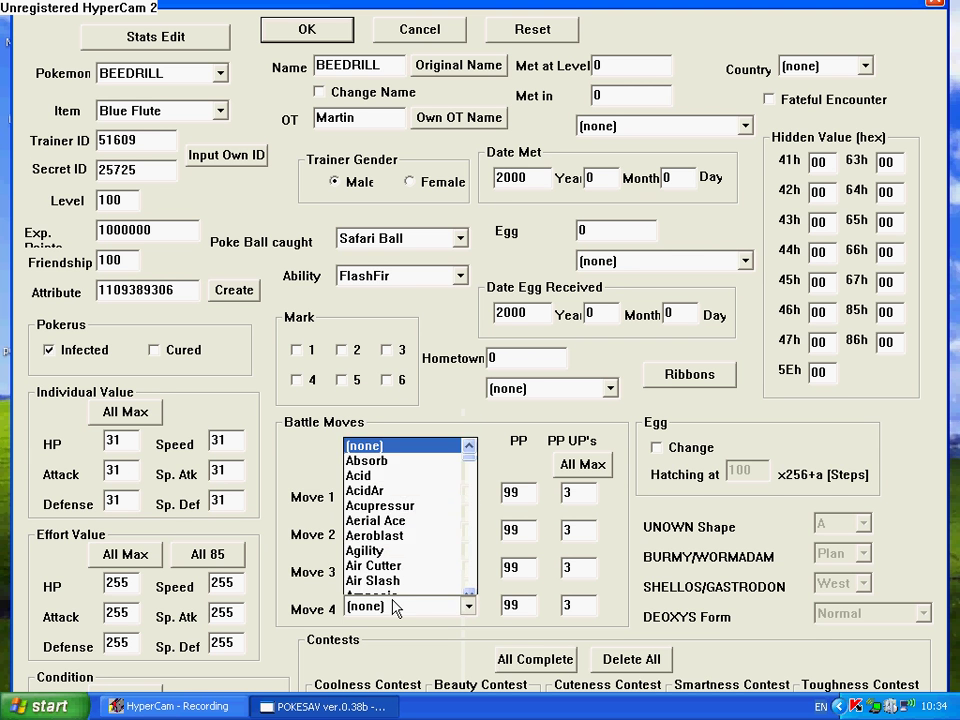
{"action": "left_click", "coordinate": [409, 528]}
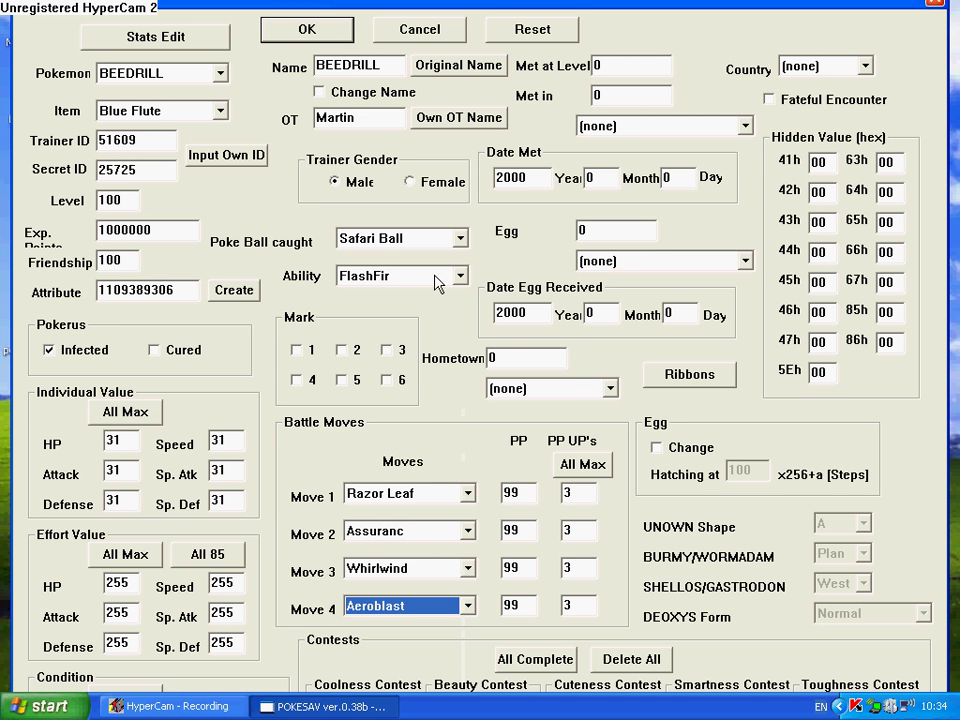
Set the level at which the Beedrill was met to 67.
{"action": "left_click", "coordinate": [606, 65]}
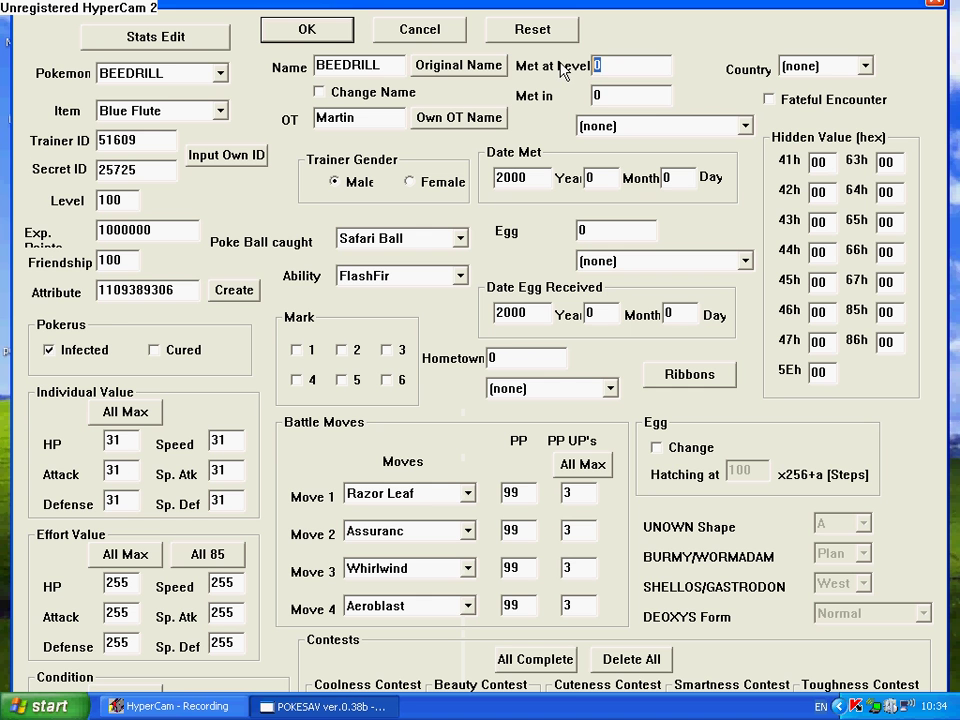
{"action": "key", "text": "End"}
{"action": "type", "text": "6"}
{"action": "type", "text": "4"}
{"action": "key", "text": "BackSpace"}
{"action": "key", "text": "BackSpace"}
{"action": "key", "text": "BackSpace"}
{"action": "type", "text": "67"}
Set the location where the Beedrill was met to Wi-Fi Gift.
{"action": "left_click", "coordinate": [621, 125]}
{"action": "scroll", "coordinate": [686, 229], "scroll_direction": "down", "scroll_amount": 4}
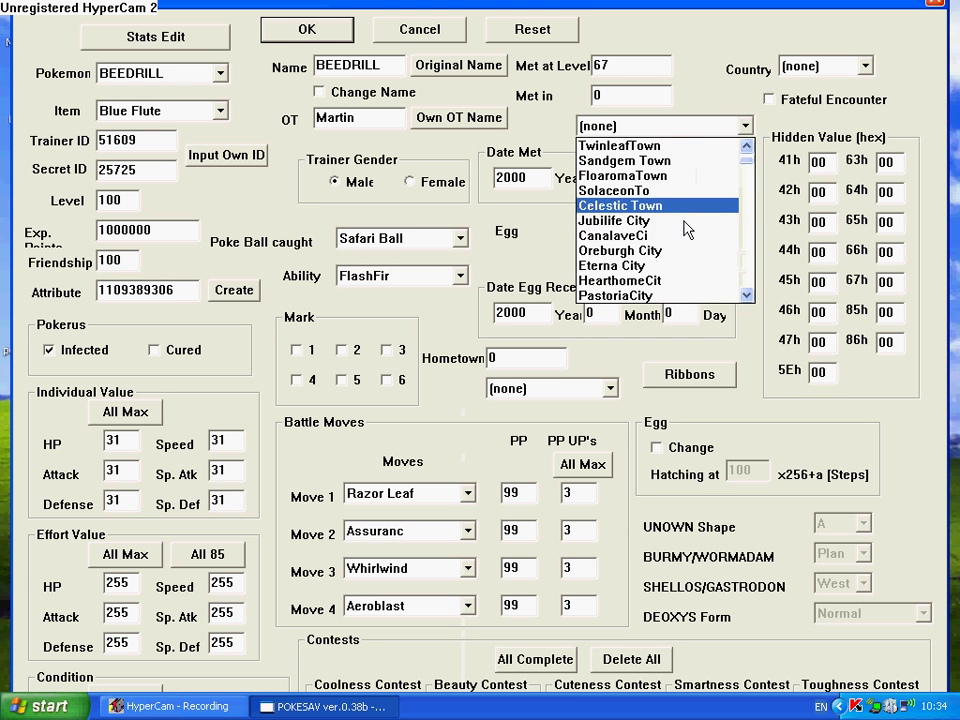
{"action": "scroll", "coordinate": [655, 222], "scroll_direction": "up", "scroll_amount": 3}
{"action": "scroll", "coordinate": [690, 195], "scroll_direction": "down", "scroll_amount": 18}
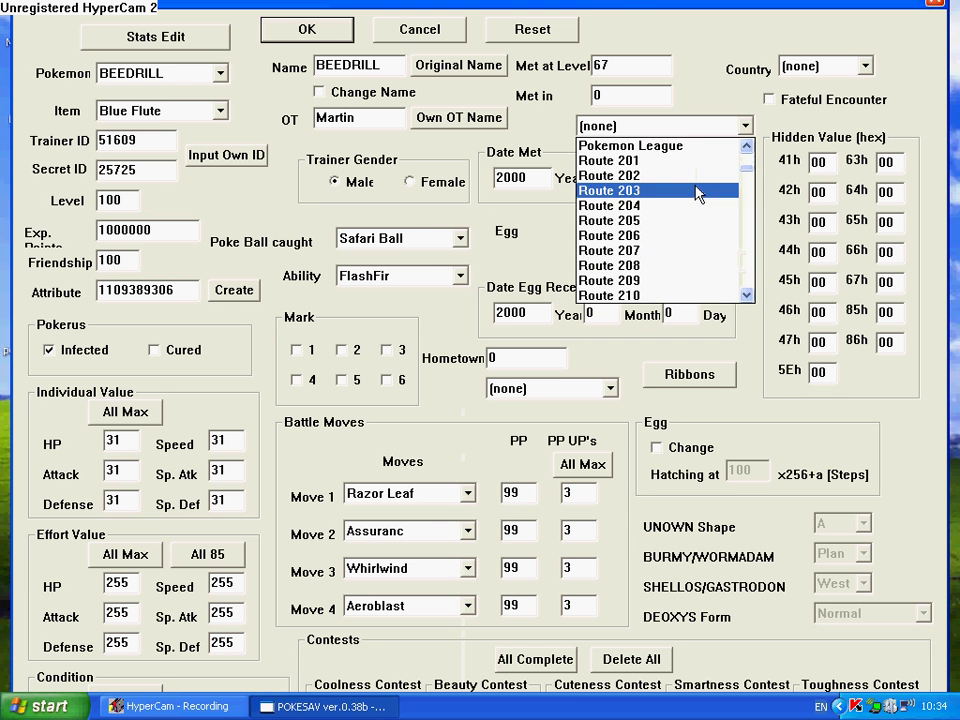
{"action": "scroll", "coordinate": [693, 195], "scroll_direction": "down", "scroll_amount": 6}
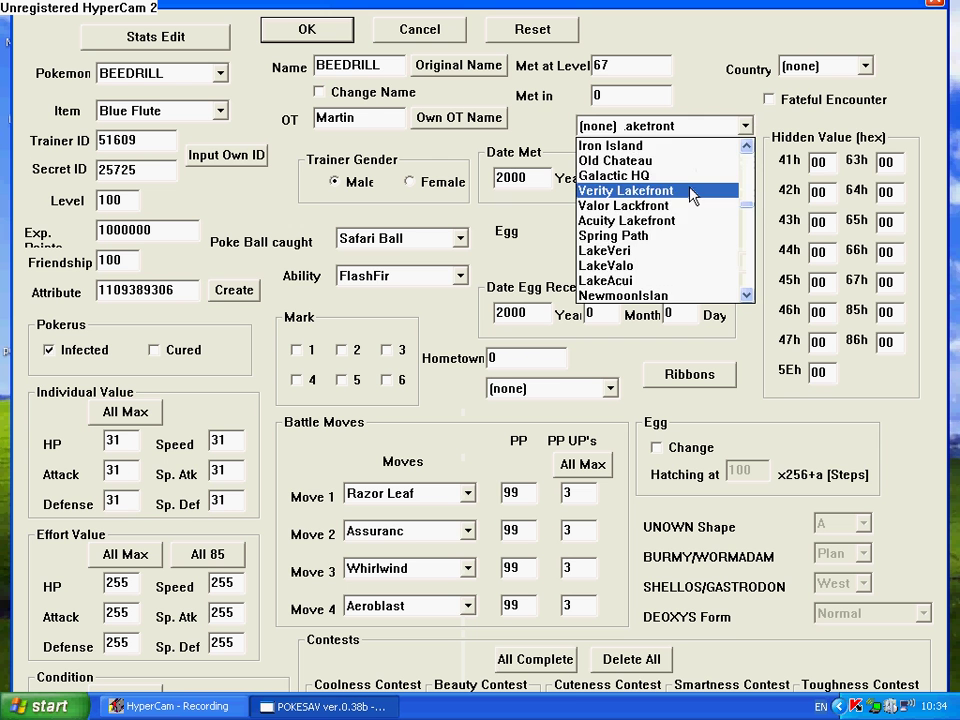
{"action": "scroll", "coordinate": [693, 195], "scroll_direction": "down", "scroll_amount": 6}
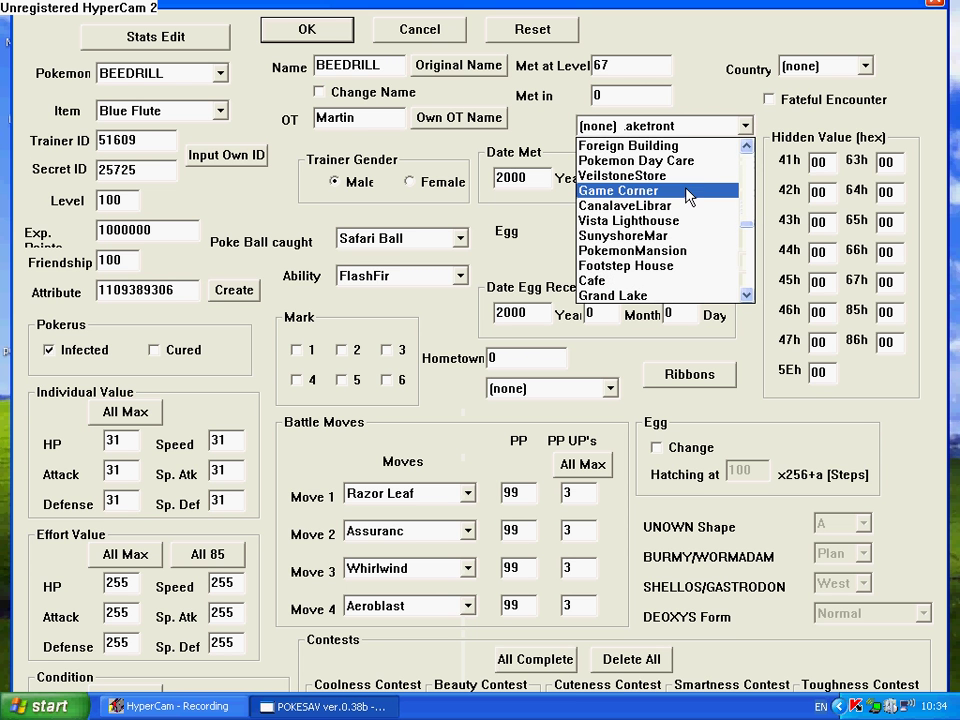
{"action": "scroll", "coordinate": [690, 195], "scroll_direction": "down", "scroll_amount": 3}
{"action": "scroll", "coordinate": [687, 197], "scroll_direction": "down", "scroll_amount": 5}
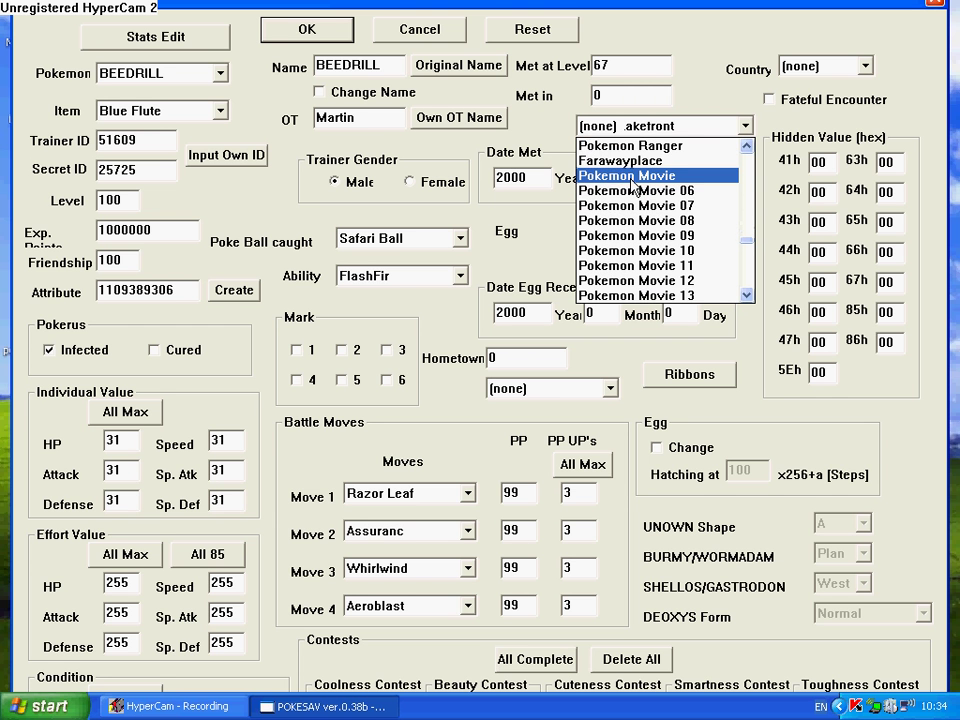
{"action": "scroll", "coordinate": [614, 168], "scroll_direction": "up", "scroll_amount": 1}
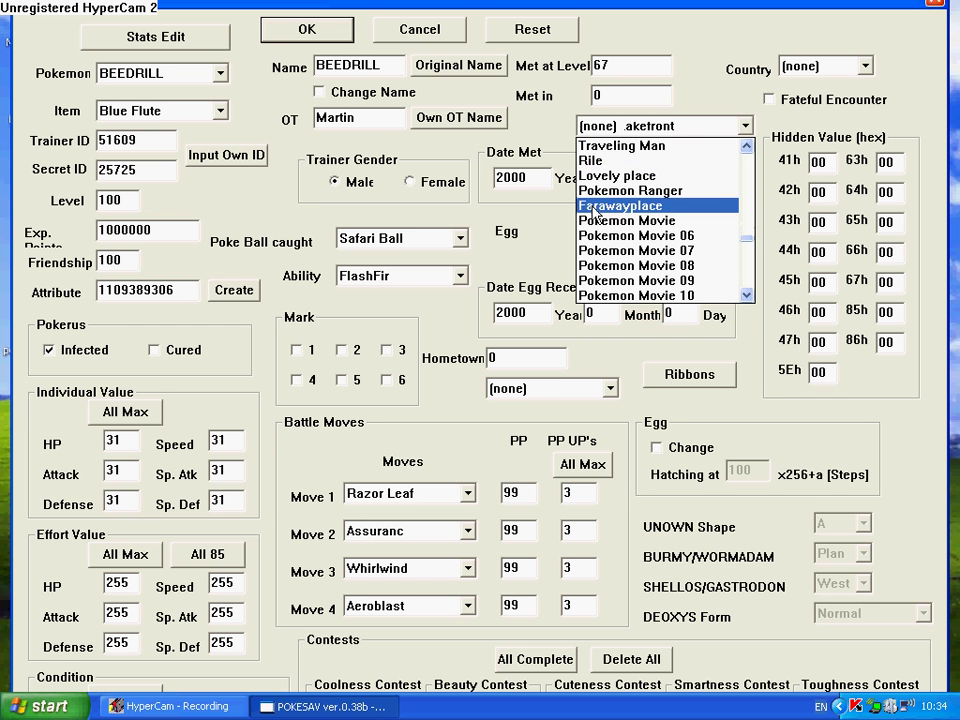
{"action": "scroll", "coordinate": [624, 200], "scroll_direction": "down", "scroll_amount": 4}
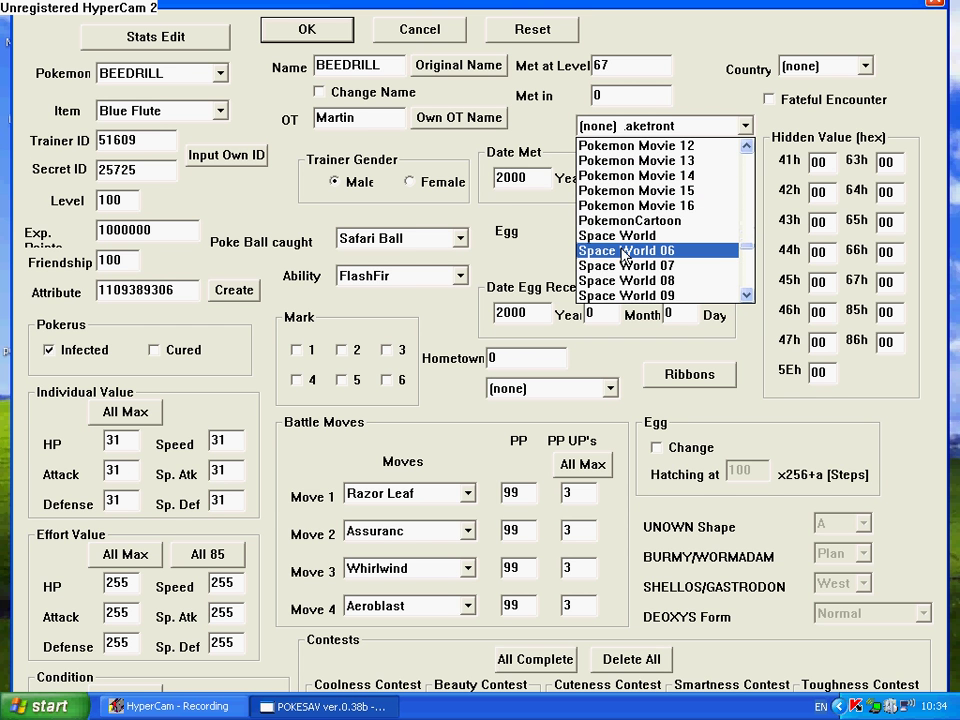
{"action": "scroll", "coordinate": [729, 256], "scroll_direction": "down", "scroll_amount": 2}
{"action": "scroll", "coordinate": [622, 238], "scroll_direction": "down", "scroll_amount": 6}
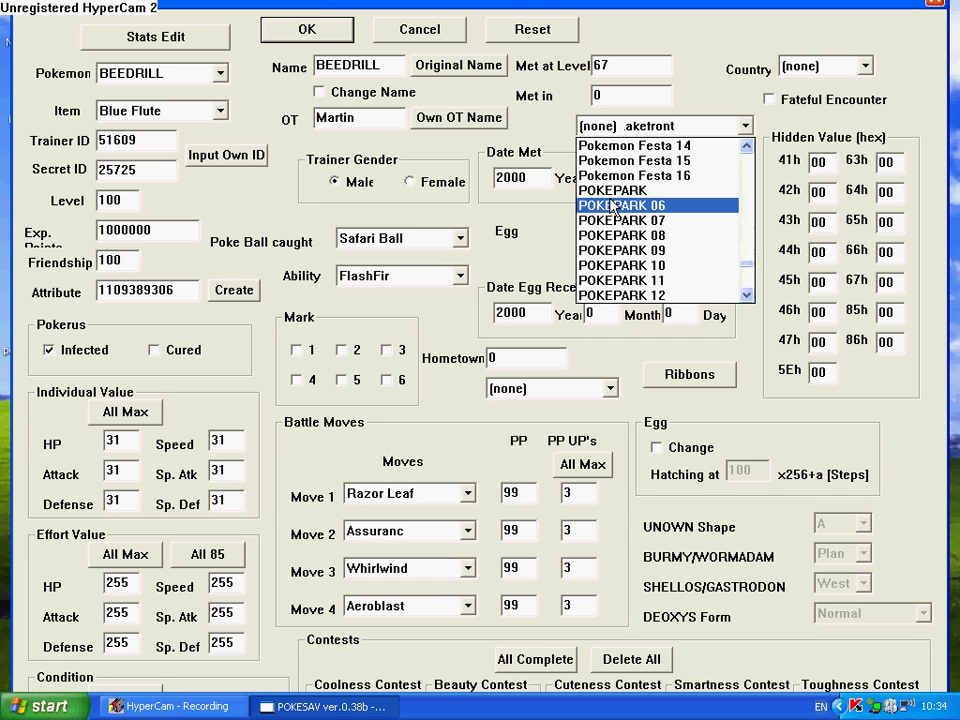
{"action": "scroll", "coordinate": [686, 212], "scroll_direction": "down", "scroll_amount": 3}
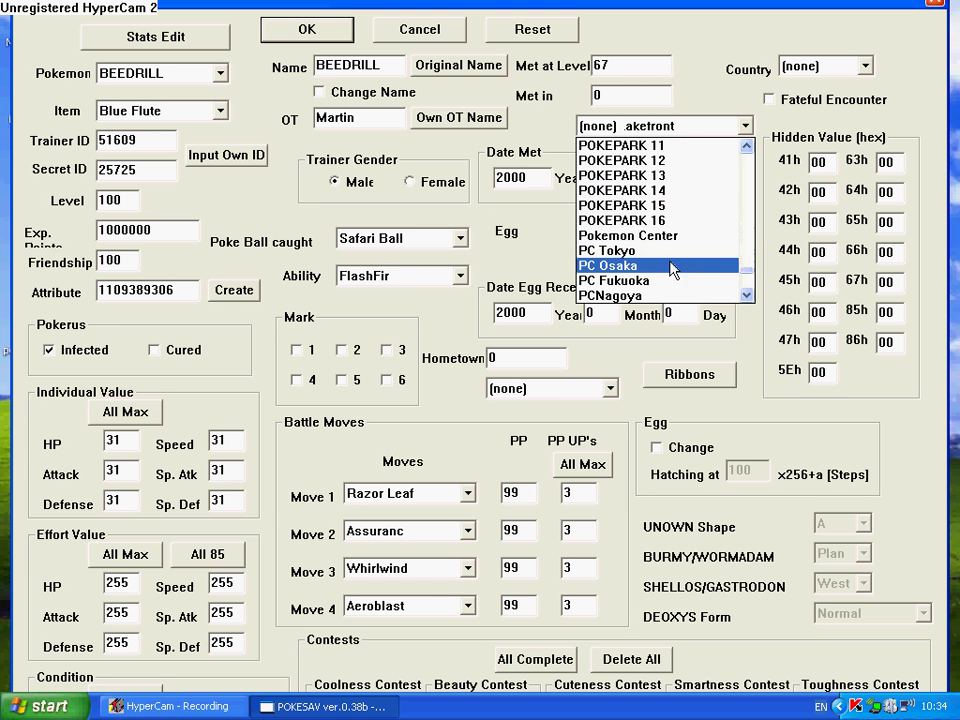
{"action": "scroll", "coordinate": [697, 262], "scroll_direction": "down", "scroll_amount": 1}
{"action": "scroll", "coordinate": [697, 265], "scroll_direction": "down", "scroll_amount": 1}
{"action": "scroll", "coordinate": [697, 263], "scroll_direction": "down", "scroll_amount": 1}
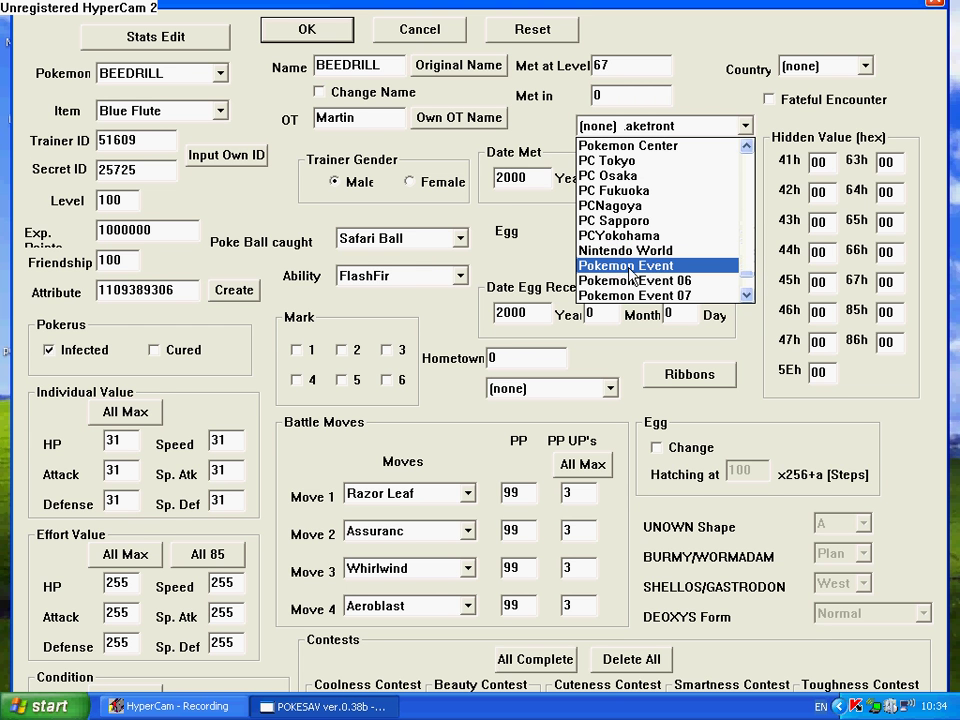
{"action": "scroll", "coordinate": [660, 268], "scroll_direction": "down", "scroll_amount": 2}
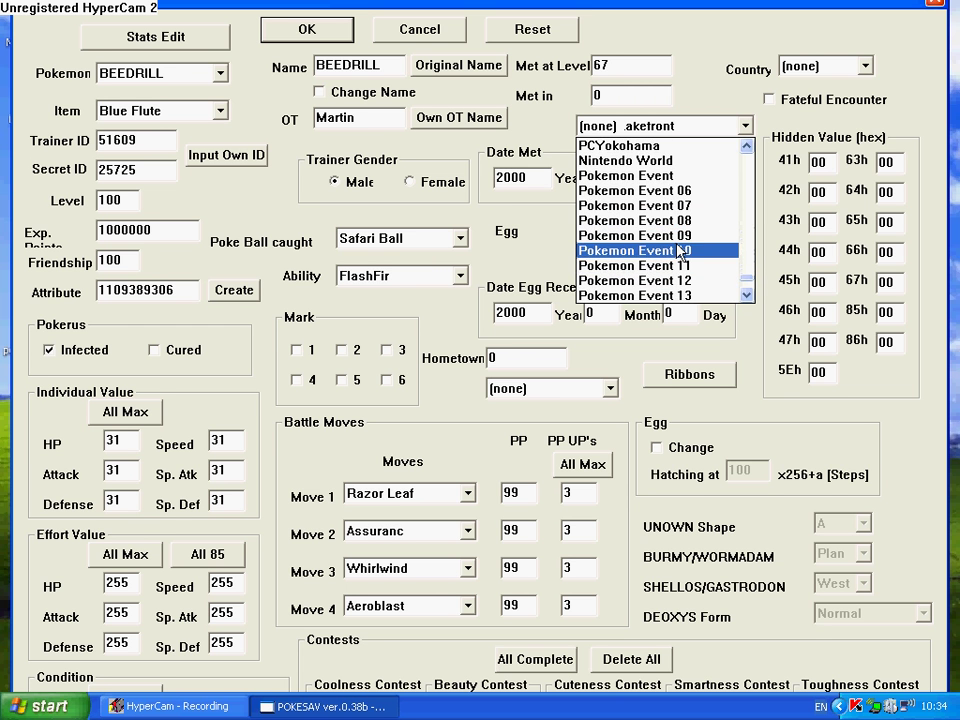
{"action": "scroll", "coordinate": [680, 265], "scroll_direction": "down", "scroll_amount": 3}
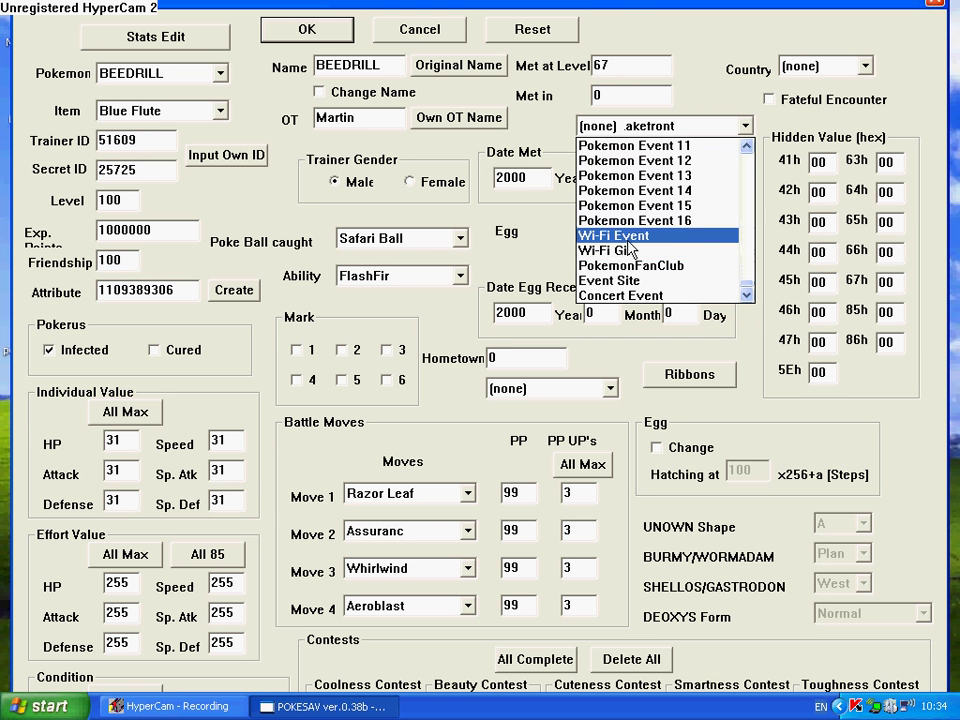
{"action": "left_click", "coordinate": [616, 250]}
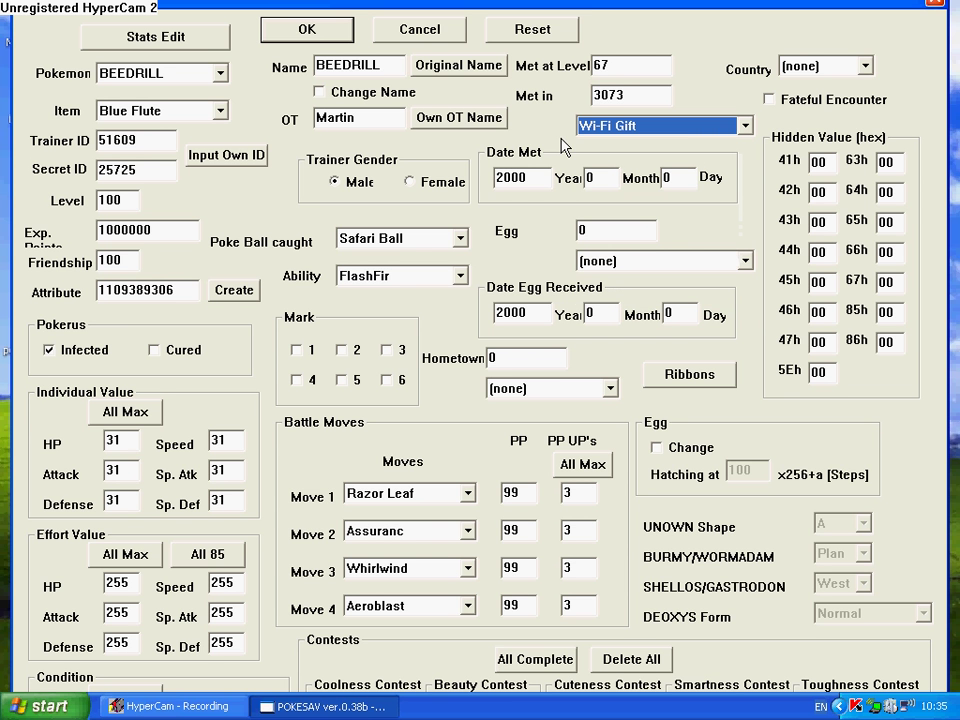
Set the date the Beedrill was met to year 2008, month 3, day 23, keeping the egg location at (none).
{"action": "double_click", "coordinate": [500, 178]}
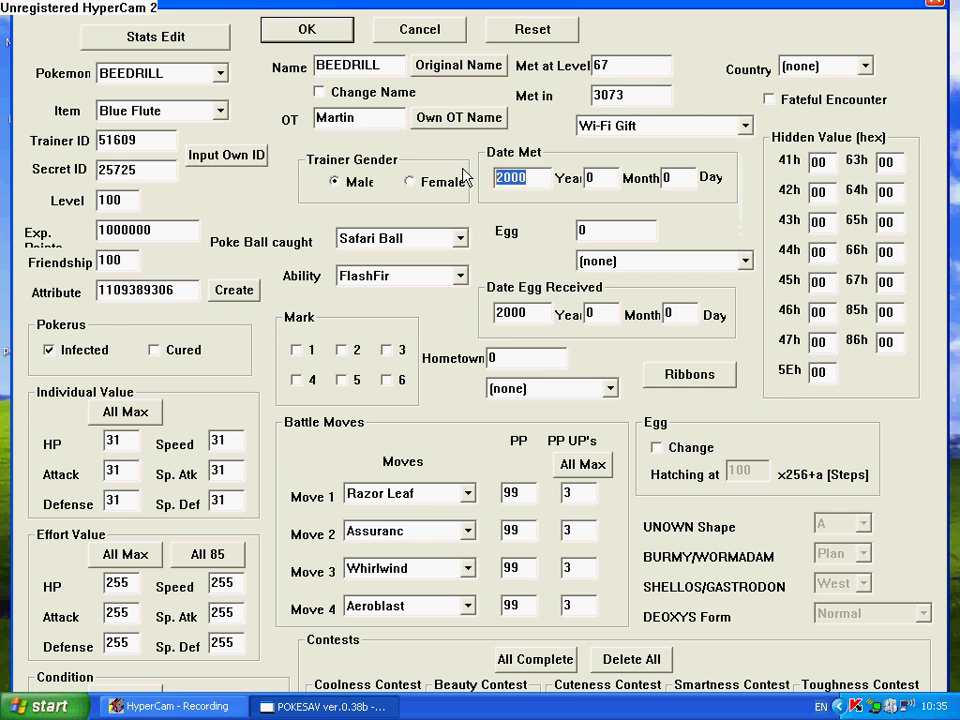
{"action": "type", "text": "2008"}
{"action": "key", "text": "Tab"}
{"action": "type", "text": "3"}
{"action": "key", "text": "Tab"}
{"action": "type", "text": "2"}
{"action": "left_click", "coordinate": [640, 262]}
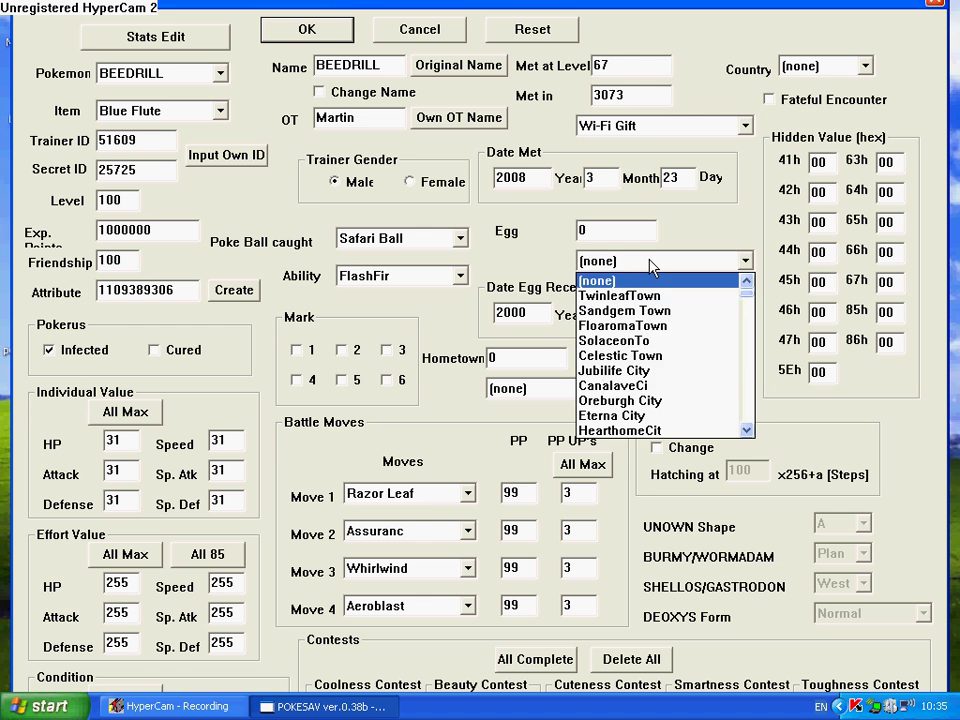
{"action": "left_click", "coordinate": [651, 263]}
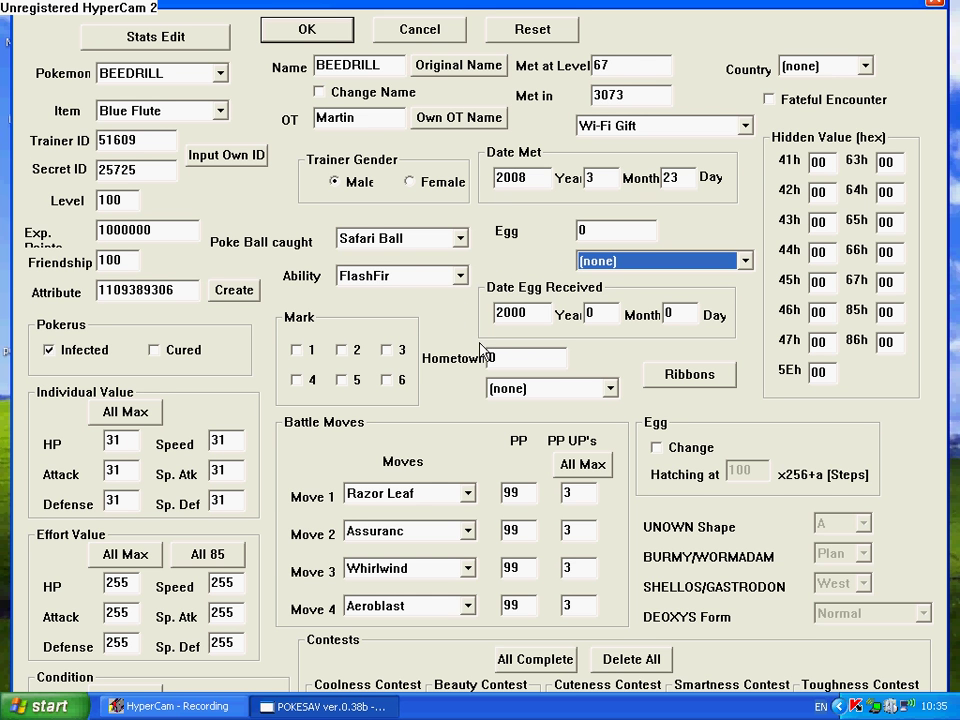
Set the Beedrill's hometown to Kanto (Leaf Green).
{"action": "left_click", "coordinate": [540, 393]}
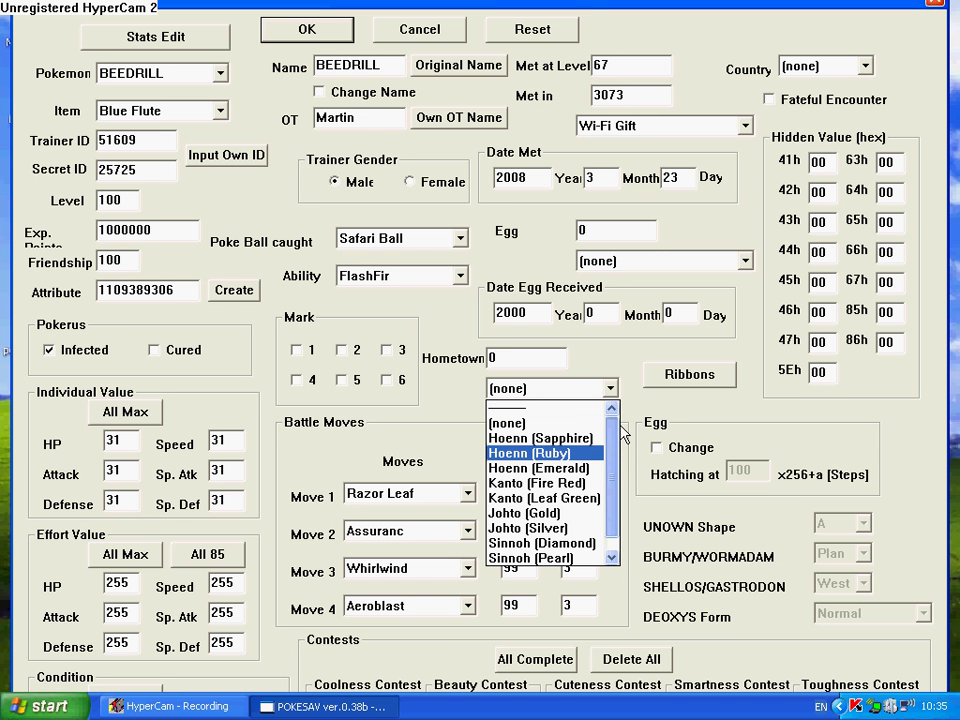
{"action": "scroll", "coordinate": [550, 540], "scroll_direction": "down", "scroll_amount": 1}
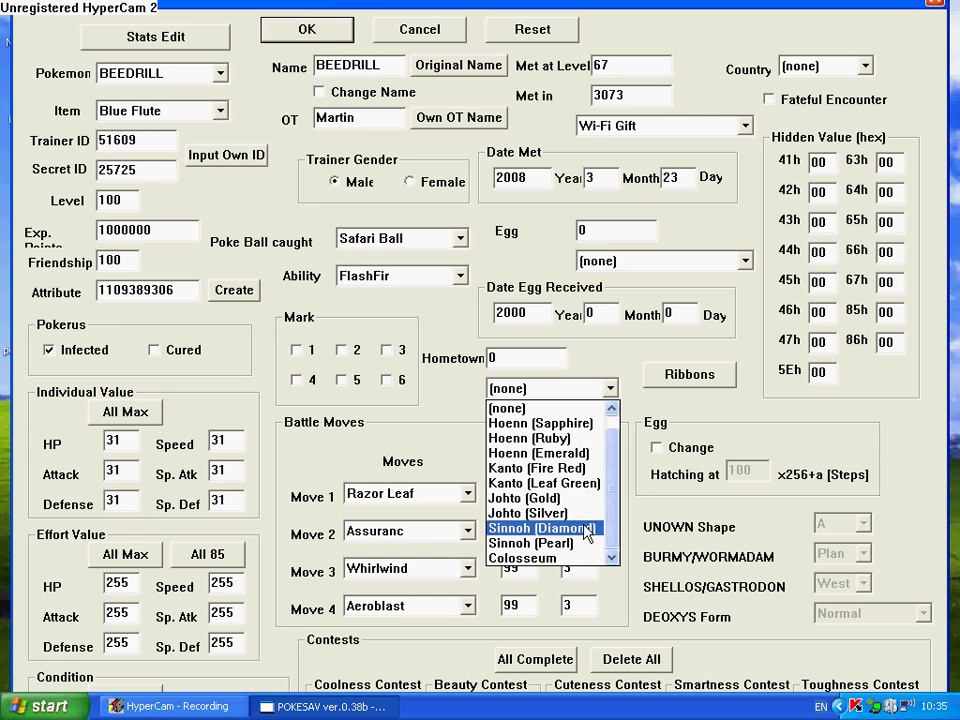
{"action": "left_click", "coordinate": [530, 483]}
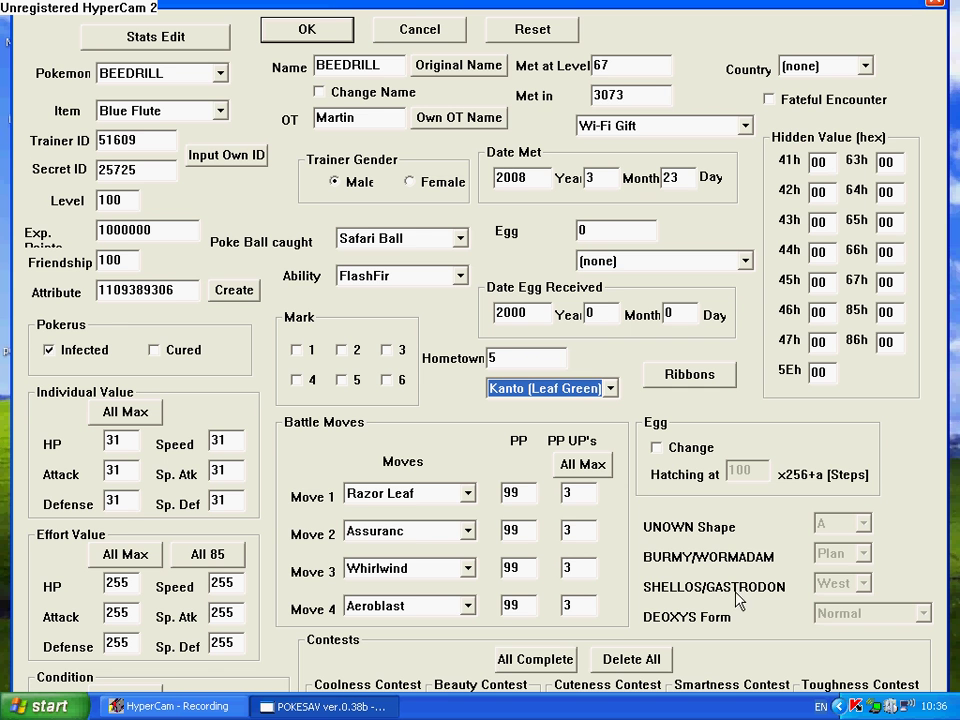
{"action": "scroll", "coordinate": [670, 515], "scroll_direction": "down", "scroll_amount": 1}
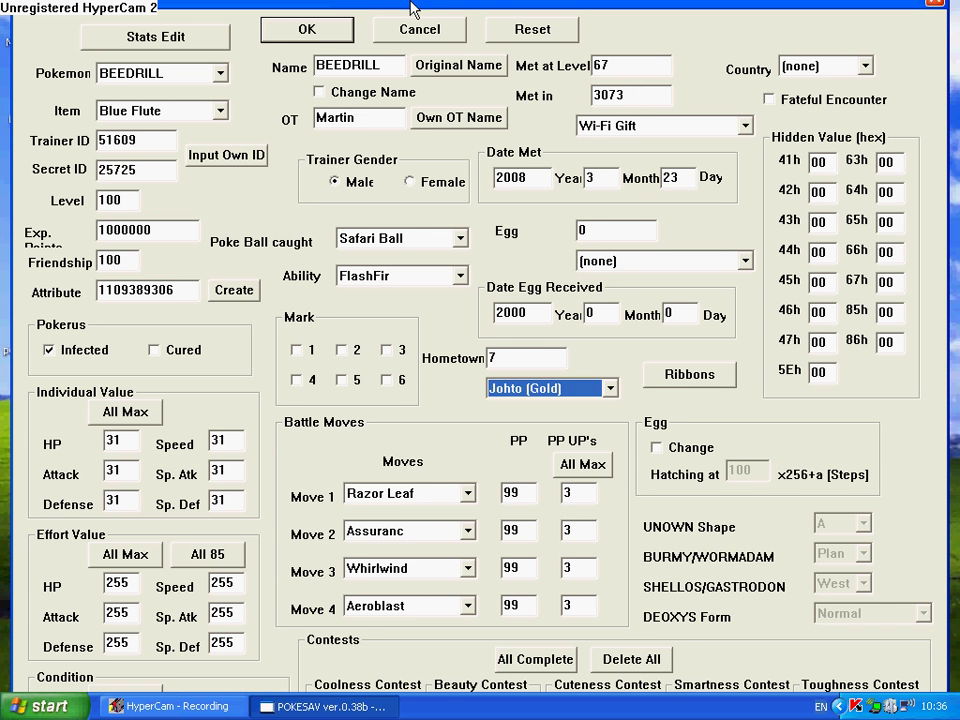
{"action": "left_click_drag", "start_coordinate": [306, 2], "coordinate": [319, 2]}
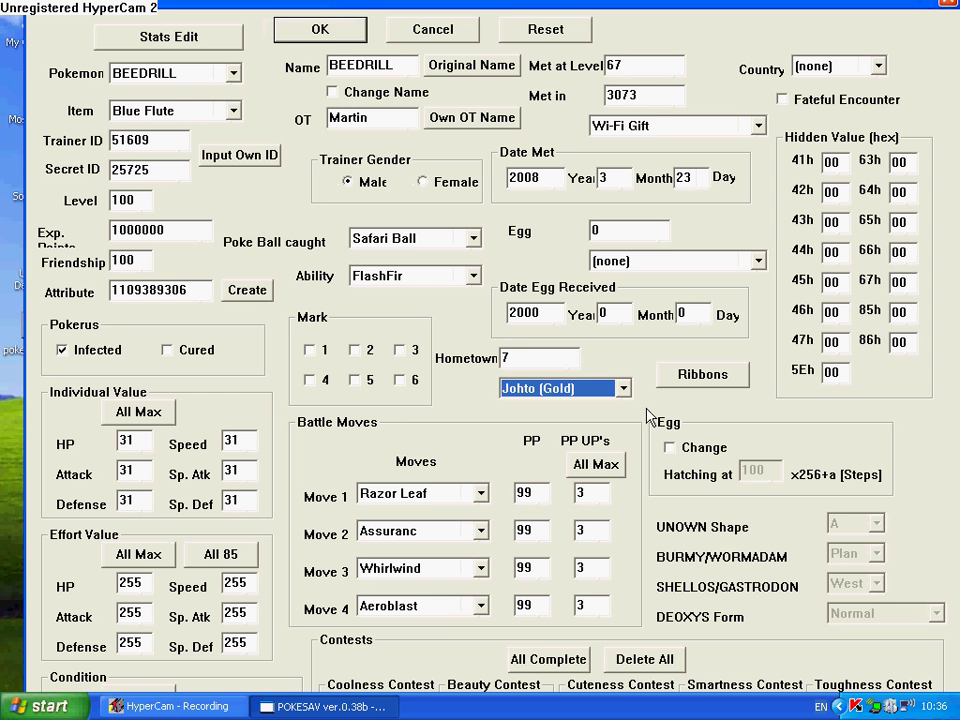
{"action": "left_click_drag", "start_coordinate": [525, 6], "coordinate": [508, 6]}
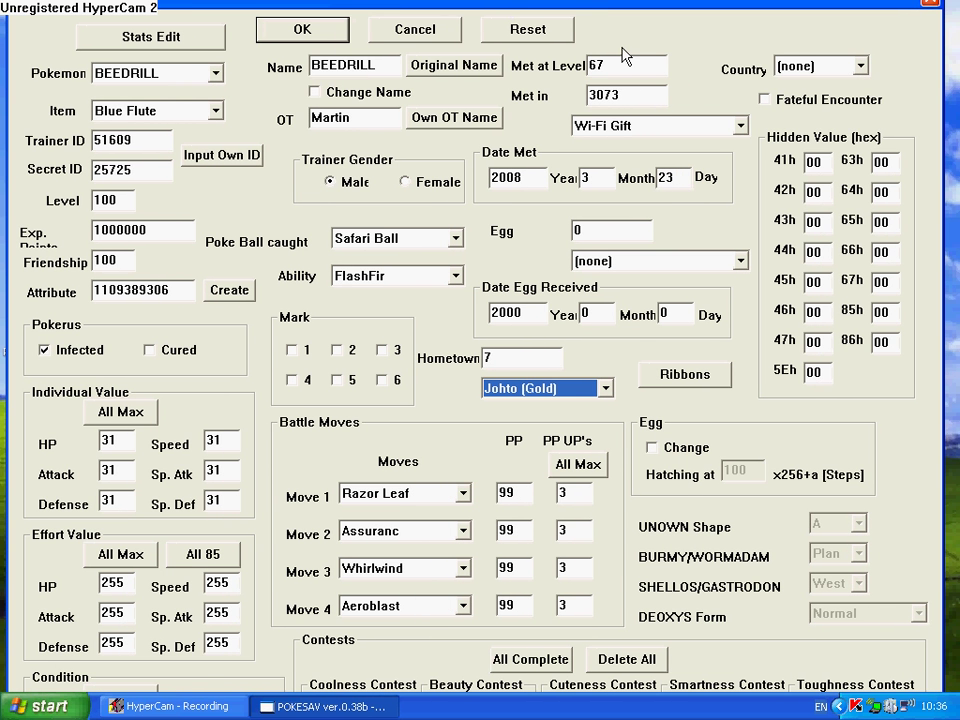
{"action": "key", "text": "Up"}
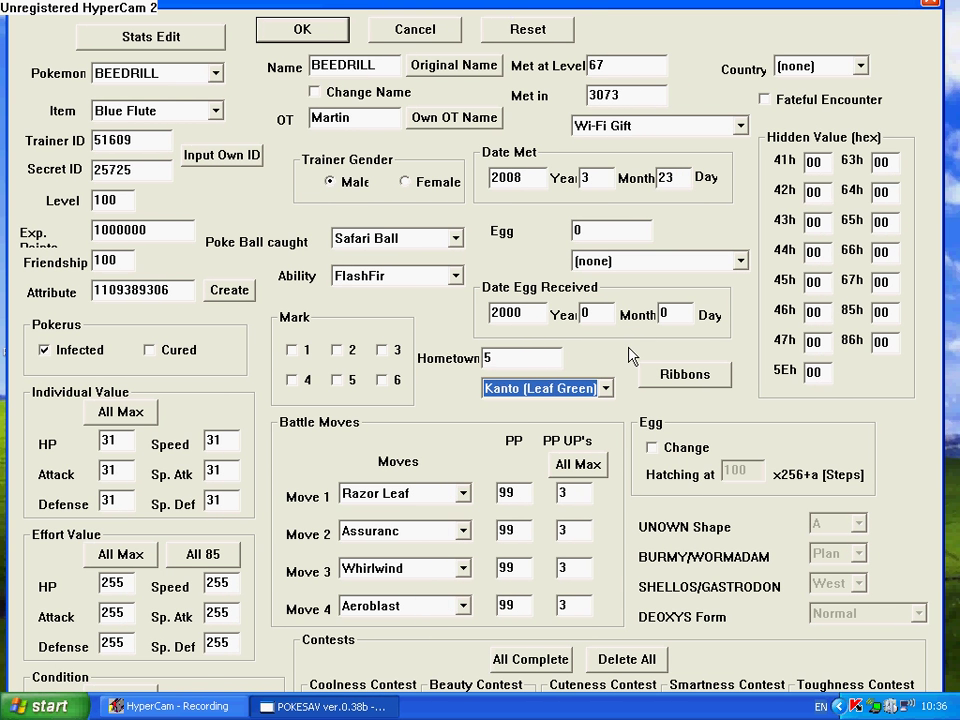
Keep the Beedrill's country at (none) and close its editor, discarding all changes.
{"action": "left_click", "coordinate": [800, 66]}
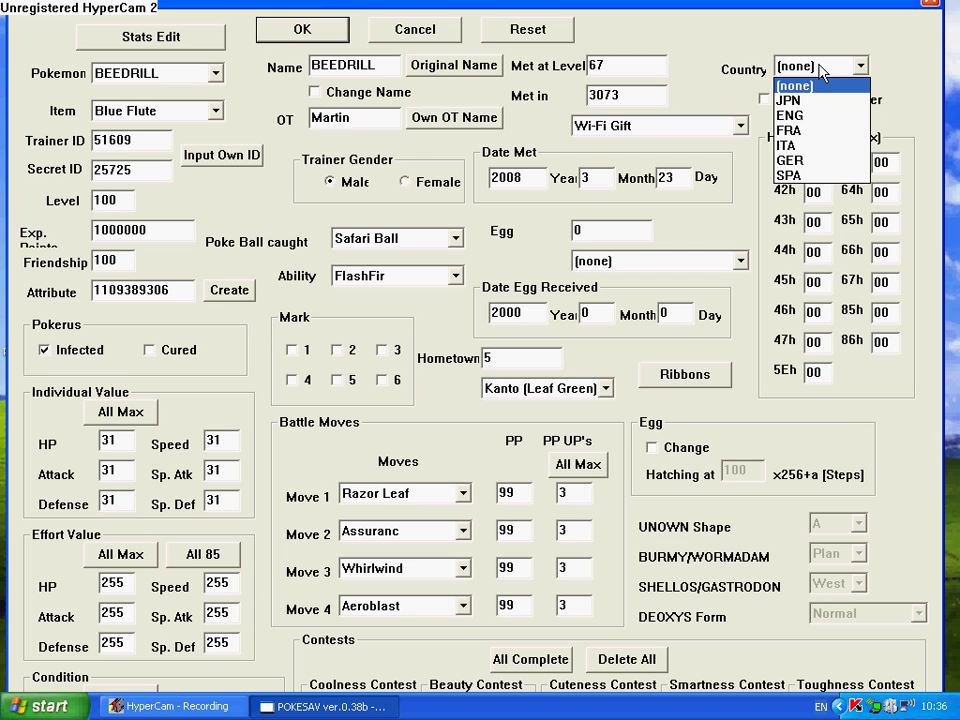
{"action": "left_click", "coordinate": [822, 70]}
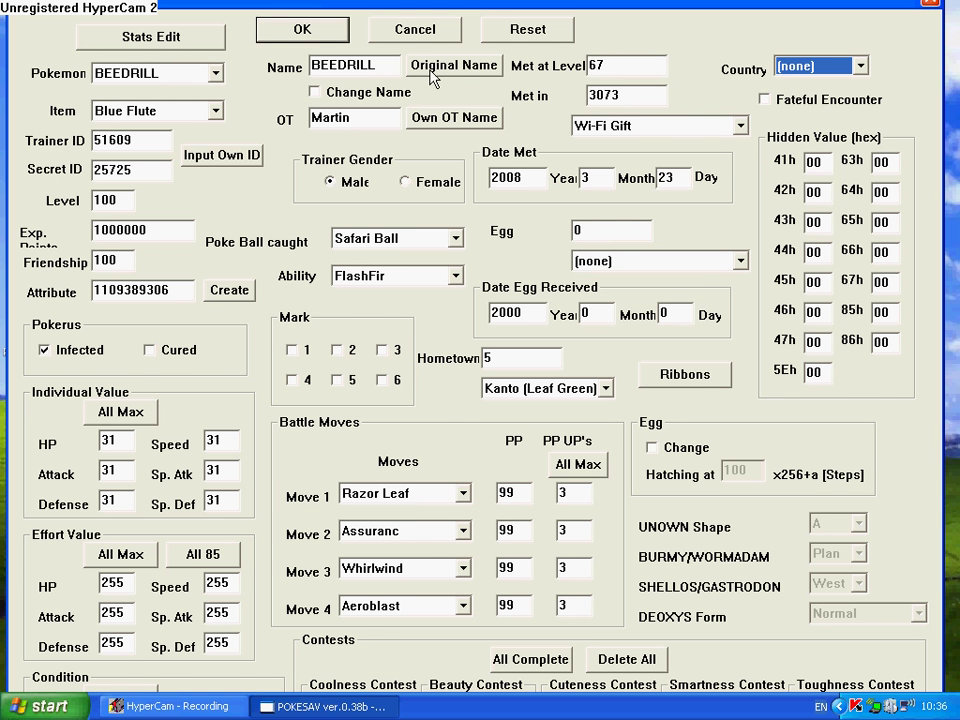
{"action": "left_click", "coordinate": [417, 32]}
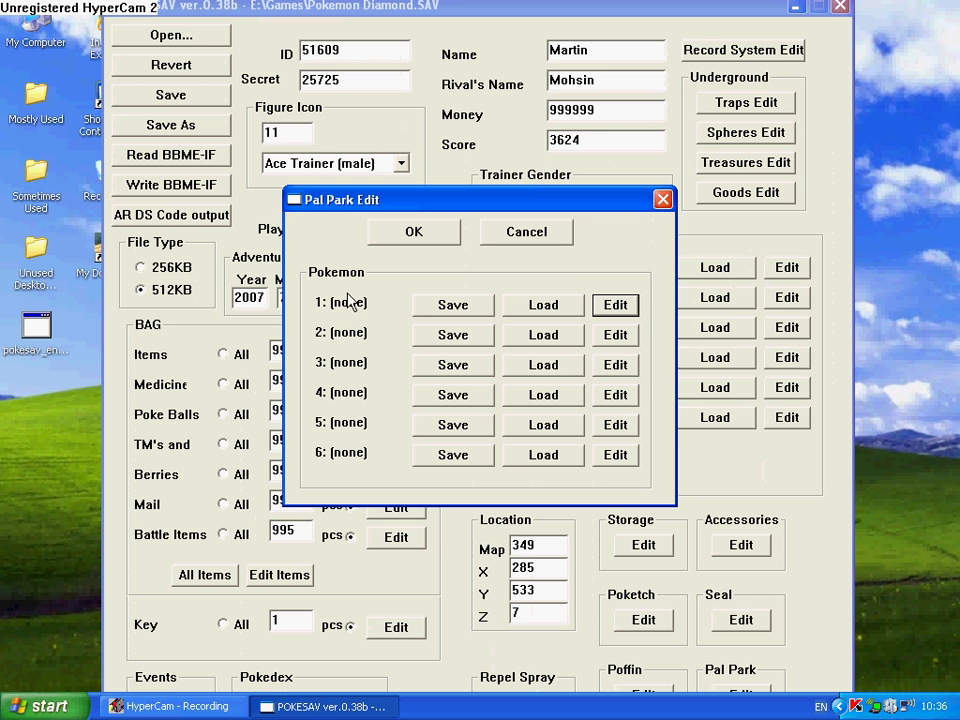
View the file export dialog for the first Pal Park slot, cancel it and leave Pal Park editing without changes.
{"action": "left_click", "coordinate": [440, 306]}
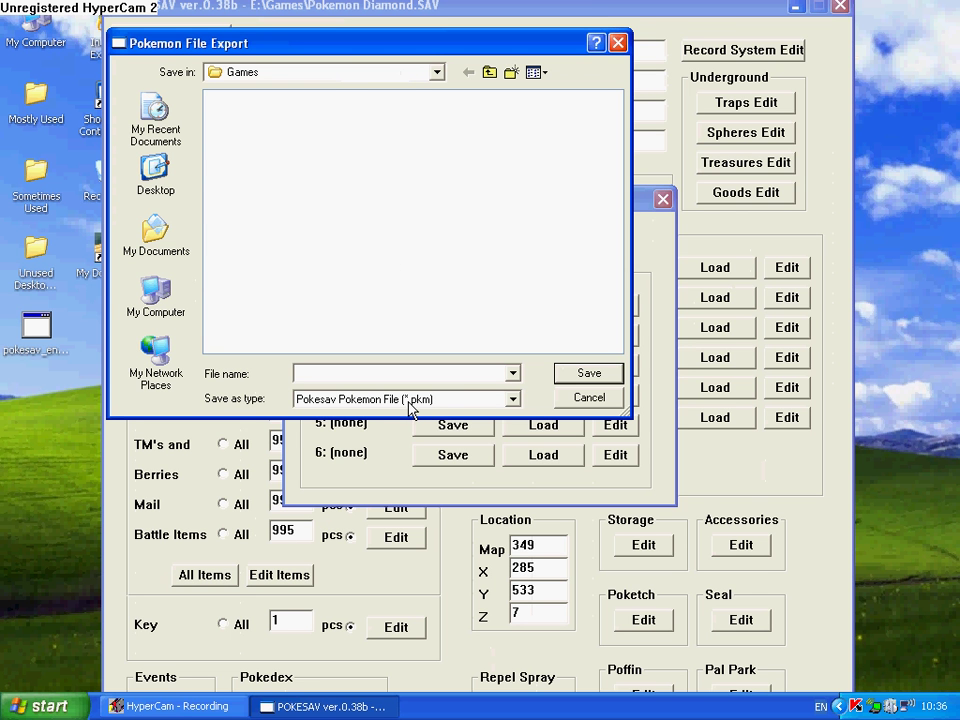
{"action": "left_click", "coordinate": [589, 397]}
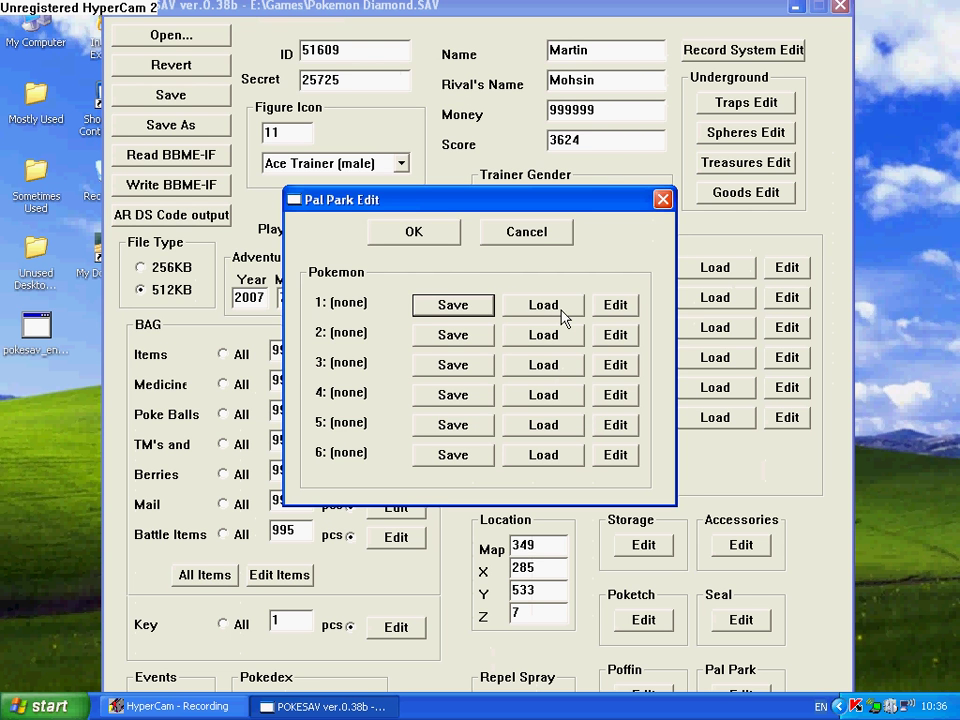
{"action": "left_click", "coordinate": [535, 238]}
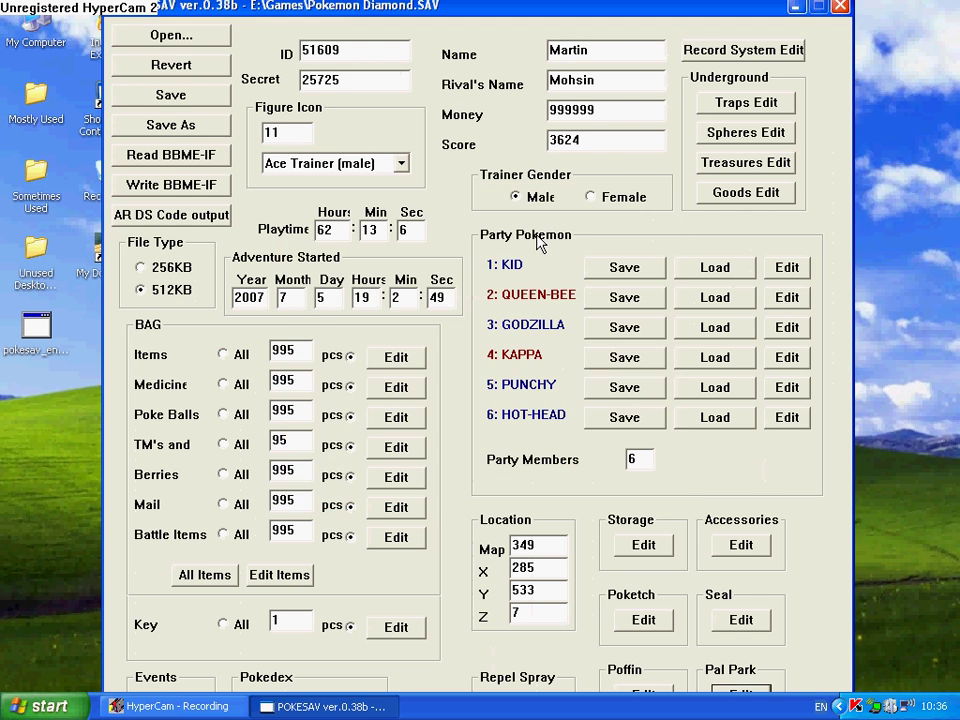
View the Pokemon file import dialog for empty slot 22 of storage Box 1, cancel it and close the storage editor.
{"action": "left_click", "coordinate": [637, 546]}
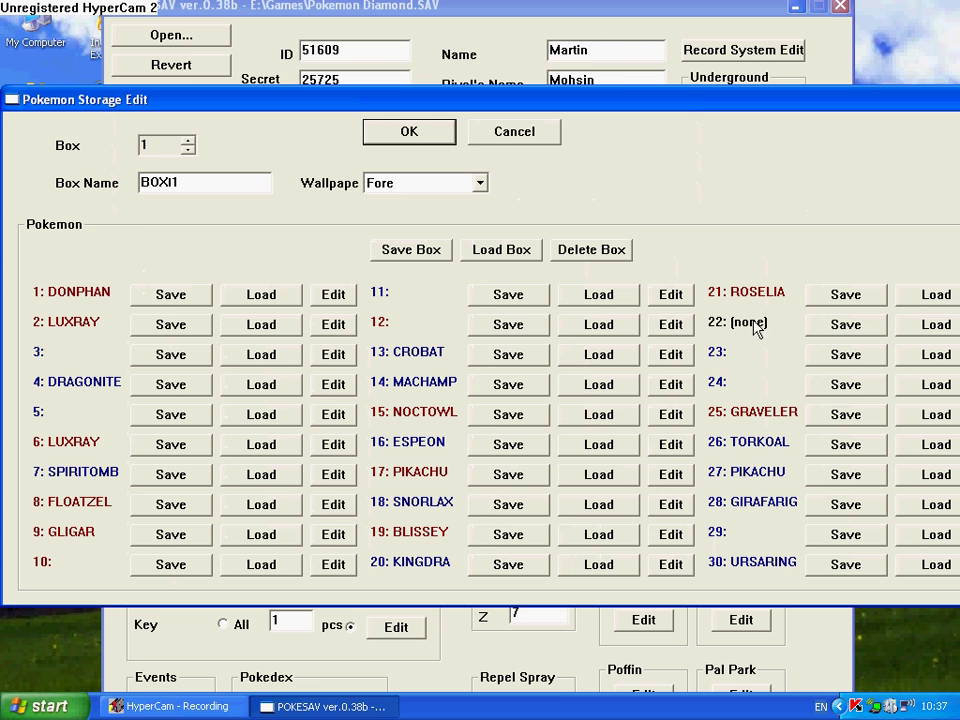
{"action": "left_click", "coordinate": [934, 325]}
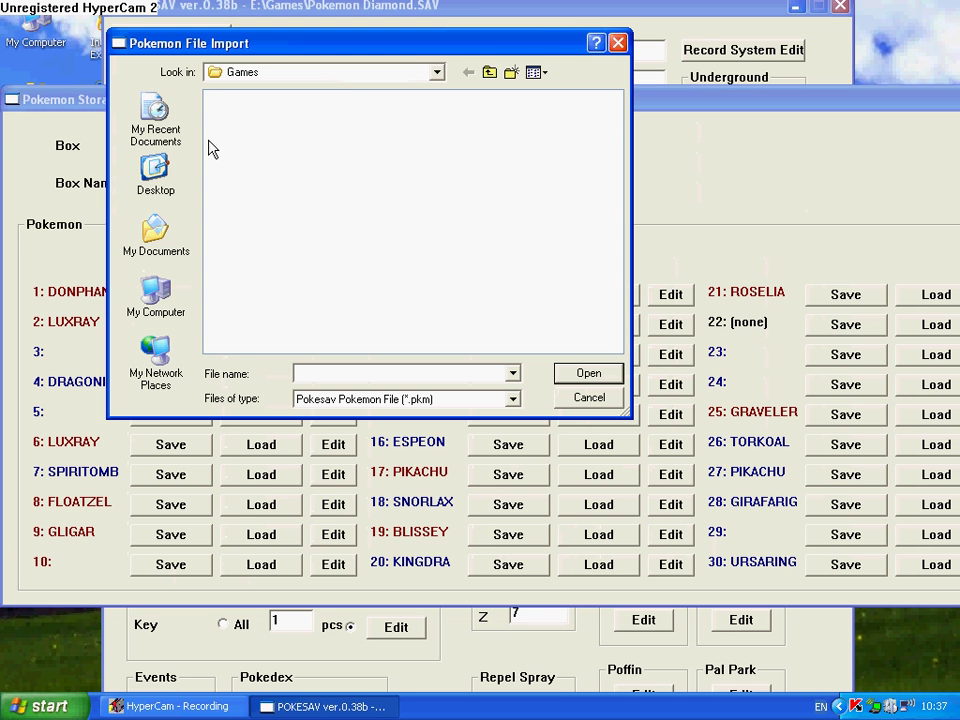
{"action": "left_click", "coordinate": [580, 399]}
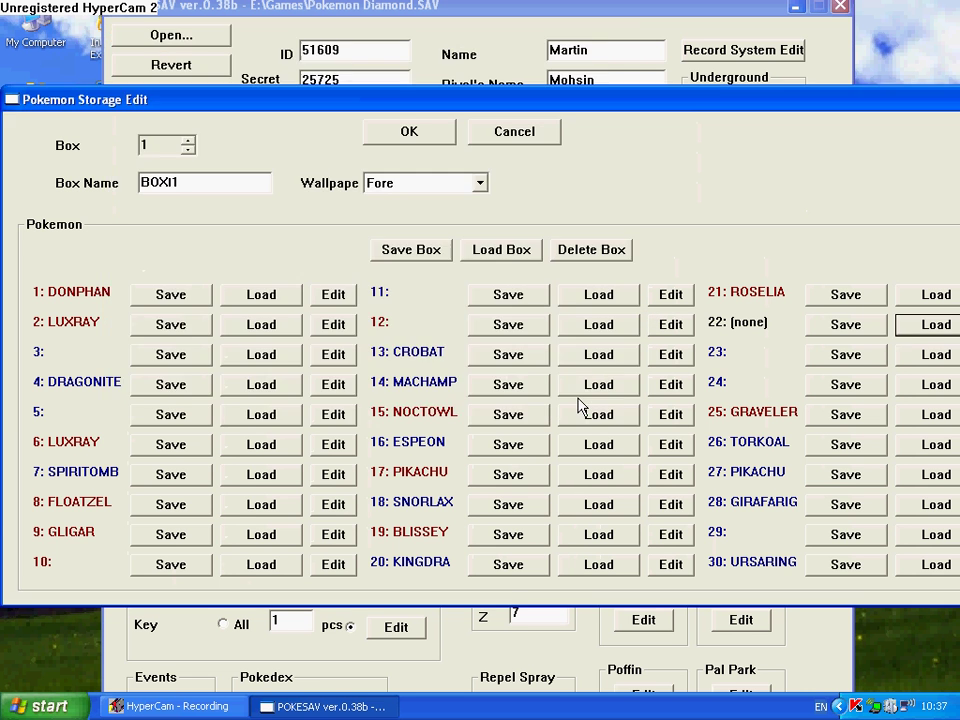
{"action": "left_click_drag", "start_coordinate": [660, 105], "coordinate": [611, 118]}
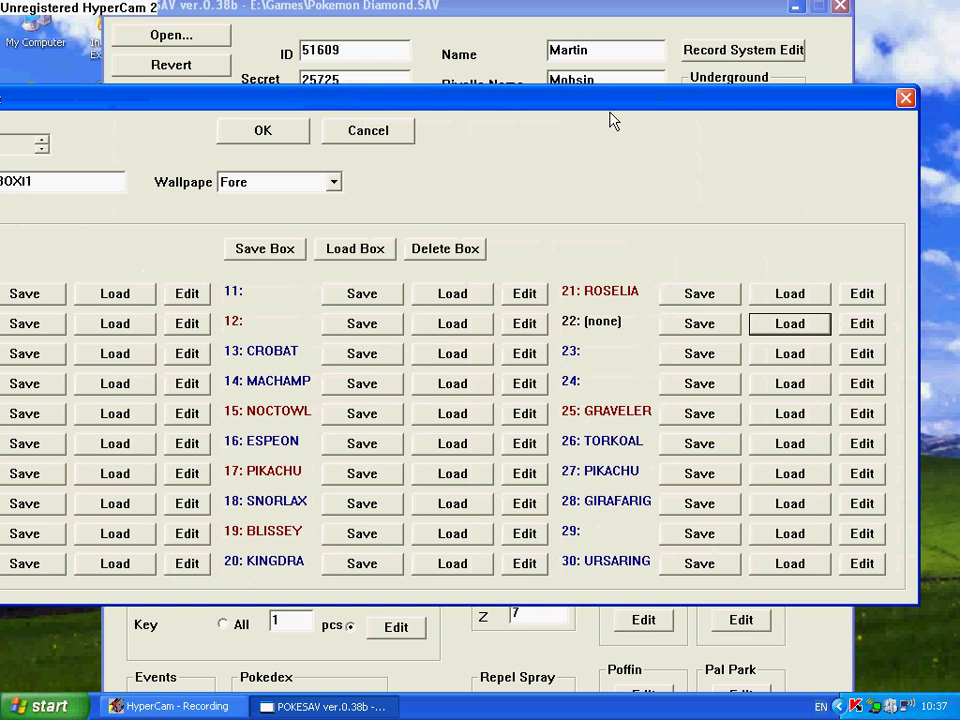
{"action": "left_click", "coordinate": [905, 102]}
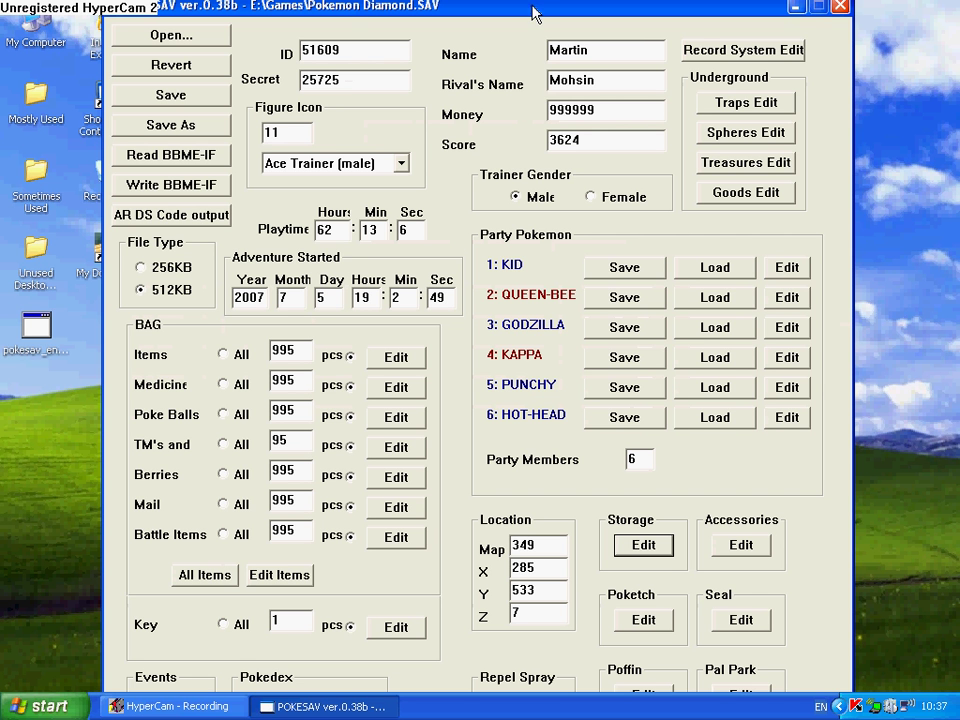
Save the Pokemon Diamond save file.
{"action": "left_click_drag", "start_coordinate": [532, 13], "coordinate": [539, 1]}
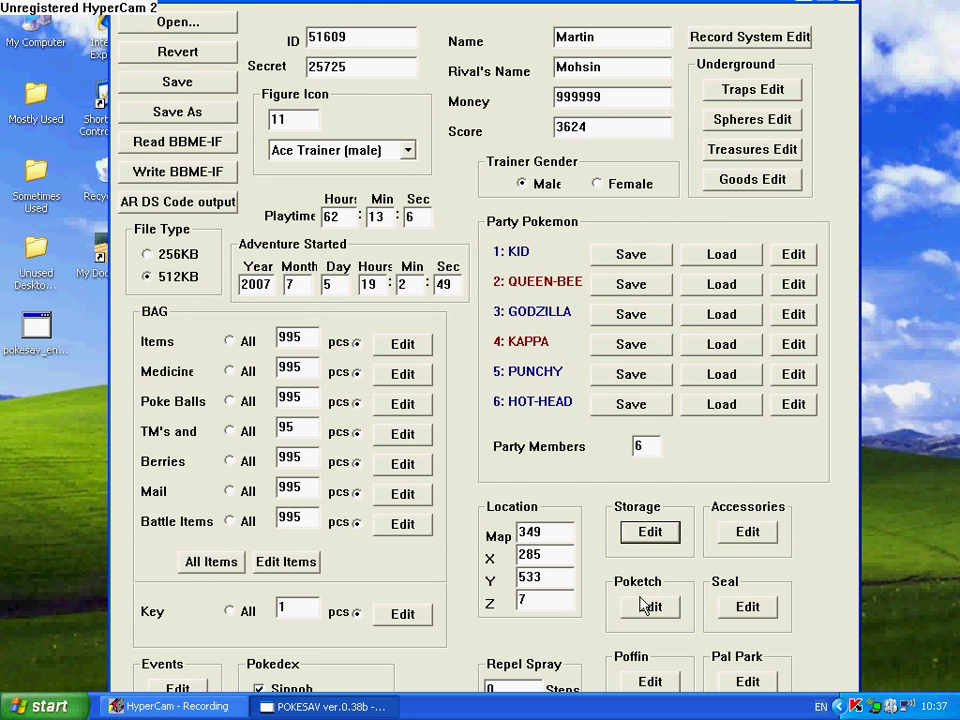
{"action": "left_click_drag", "start_coordinate": [390, 10], "coordinate": [391, 27]}
{"action": "left_click", "coordinate": [165, 106]}
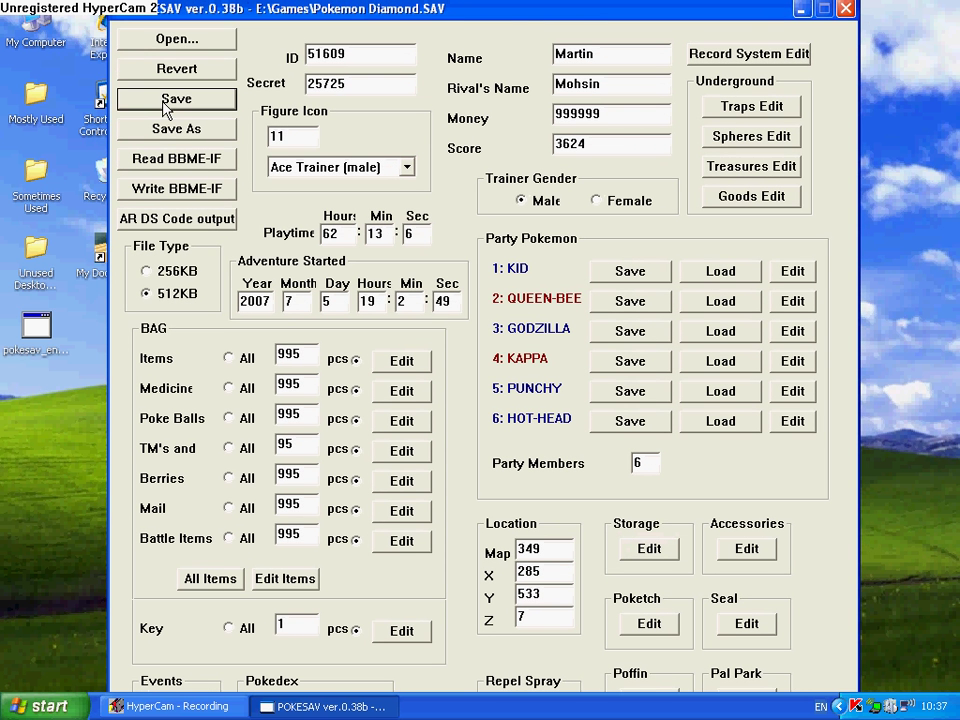